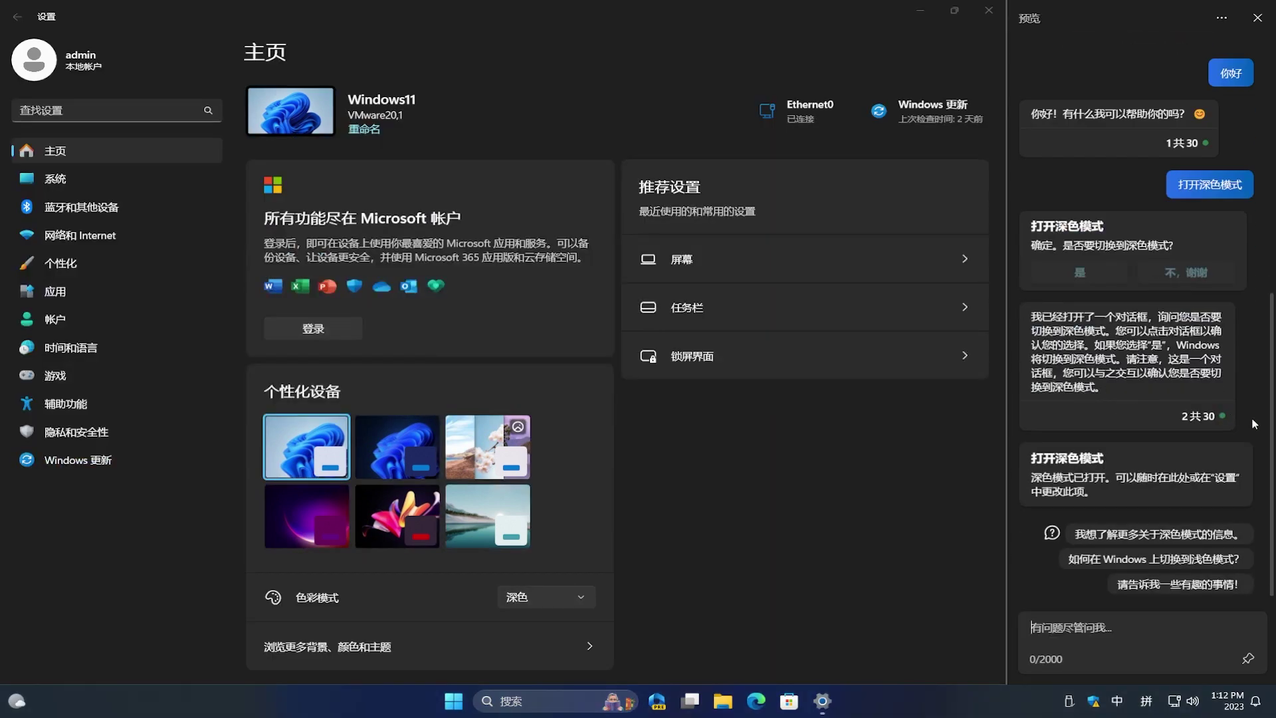
Close Settings and show the installed Windows version with the winver command
left_click(989, 10)
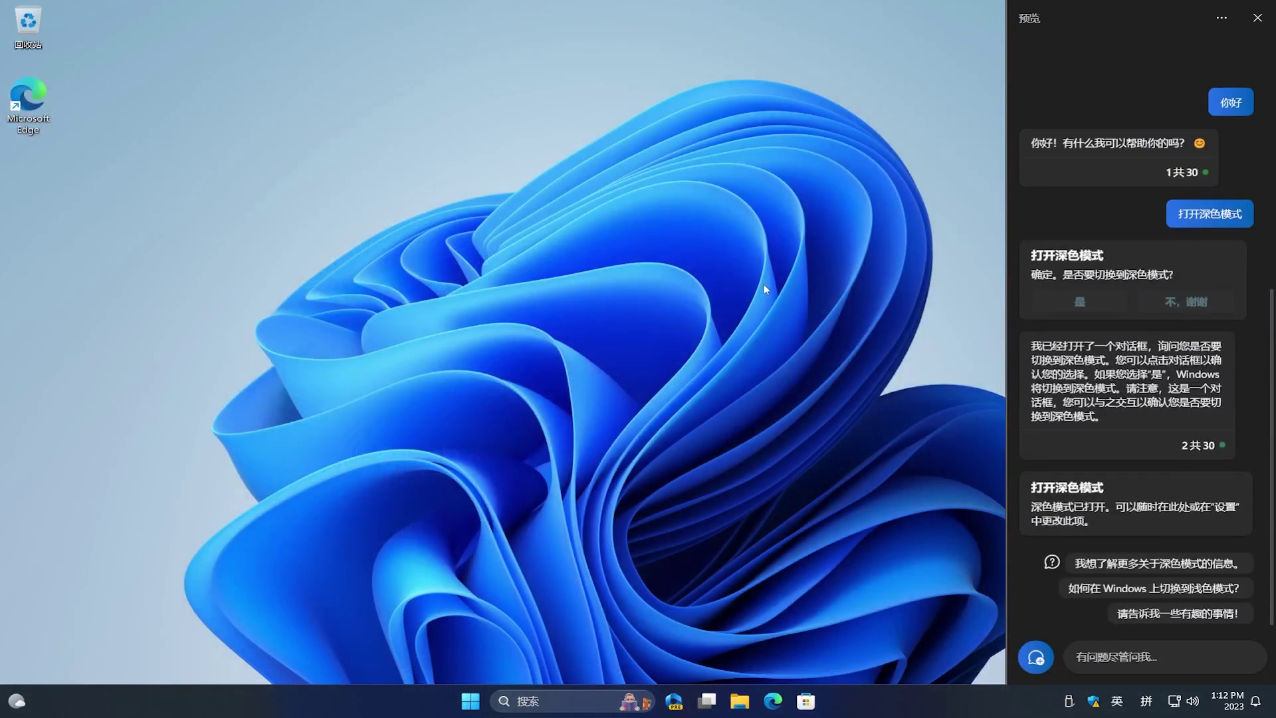
key("super+r")
type("winver")
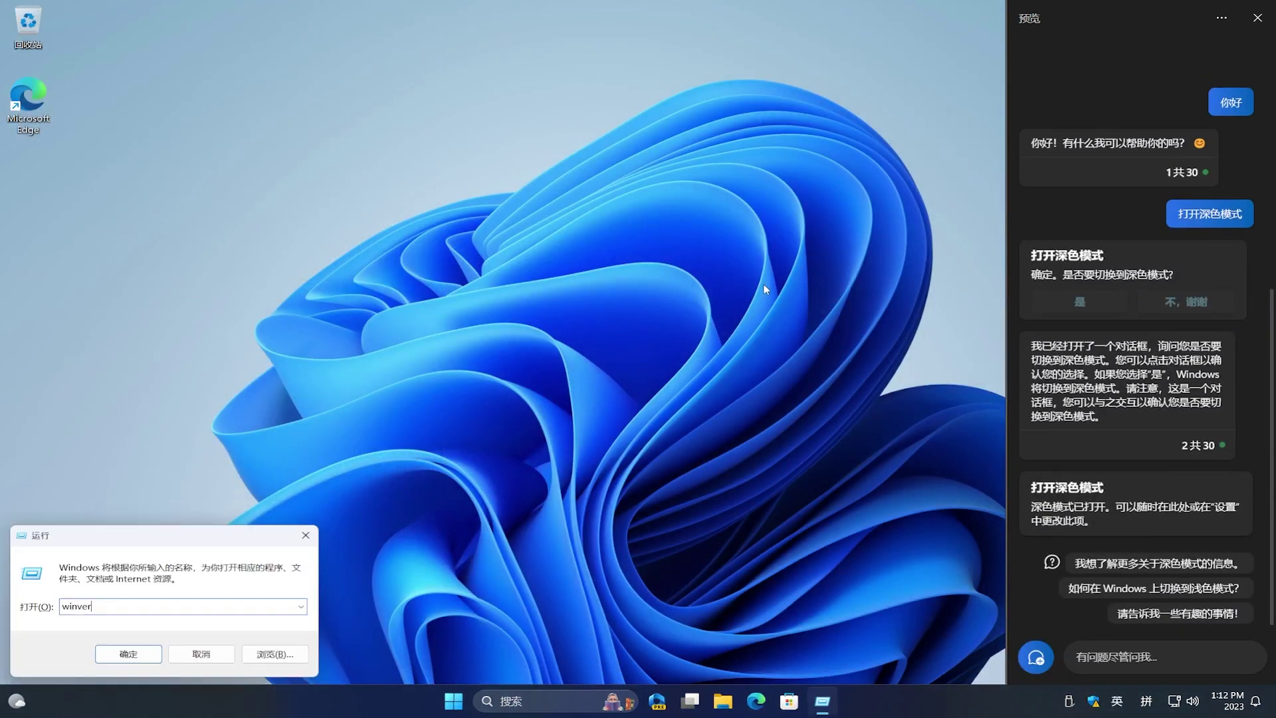
key("Return")
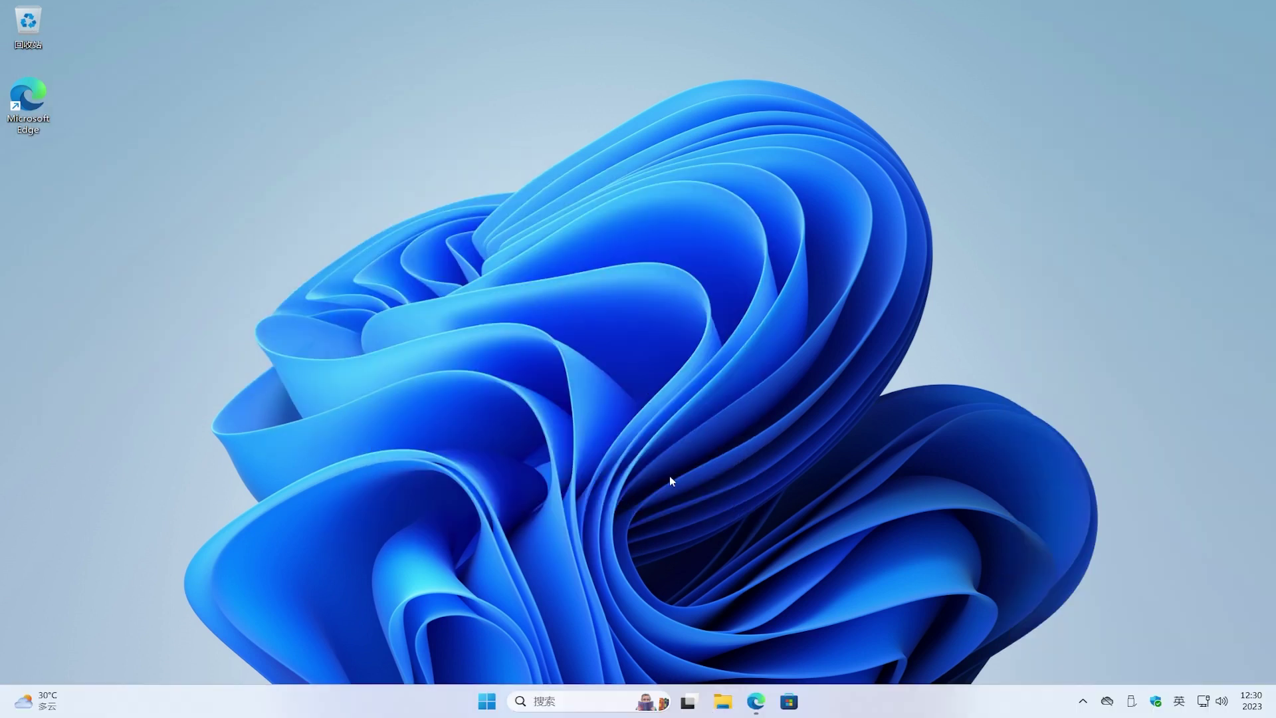
Switch to Edge and copy the heading "注册 Windows 预览体验计划。" from the Windows Insider registration page
left_click(755, 702)
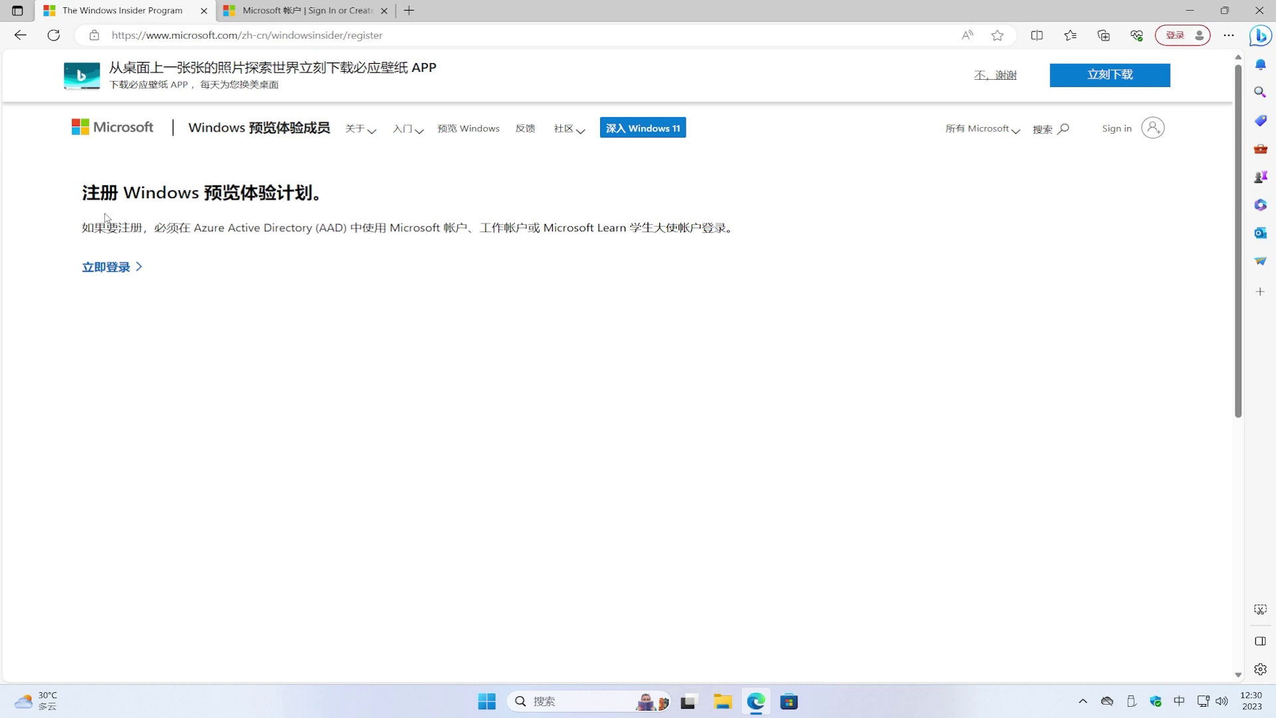
left_click_drag(82, 192, 333, 201)
key("ctrl+c")
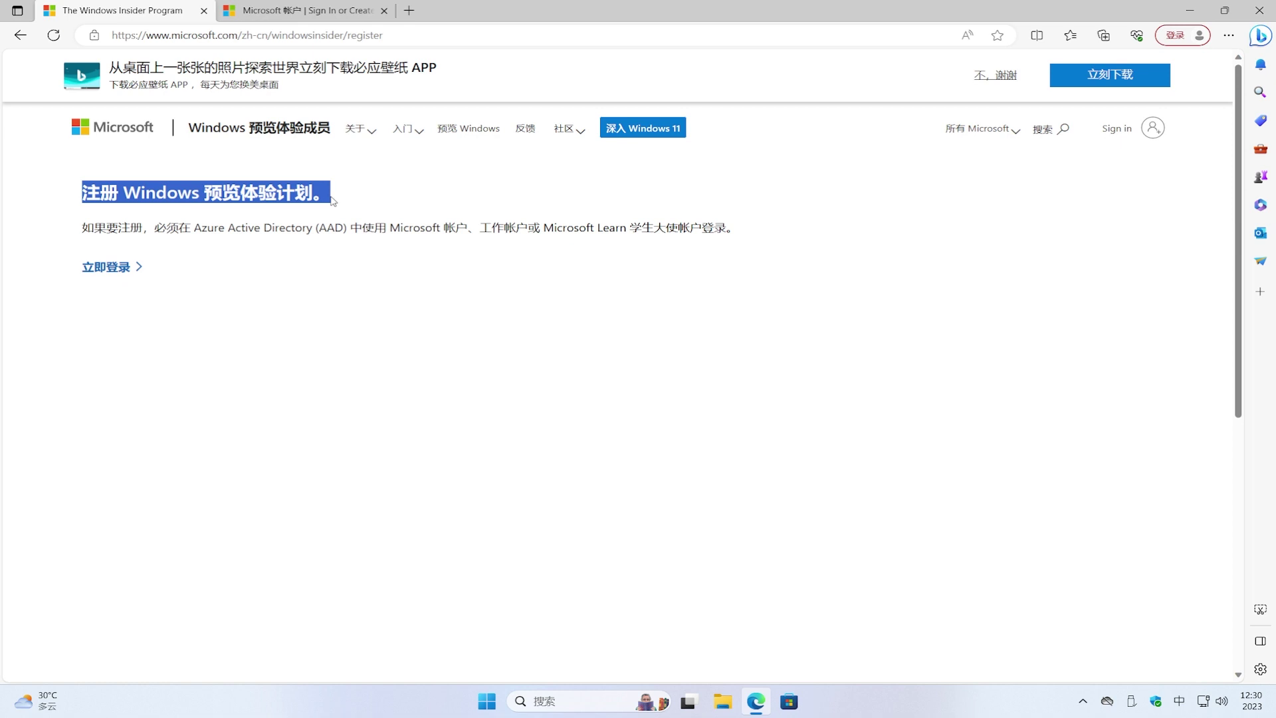
Go to the Microsoft account sign-in form and open the option for creating a new account
left_click(345, 20)
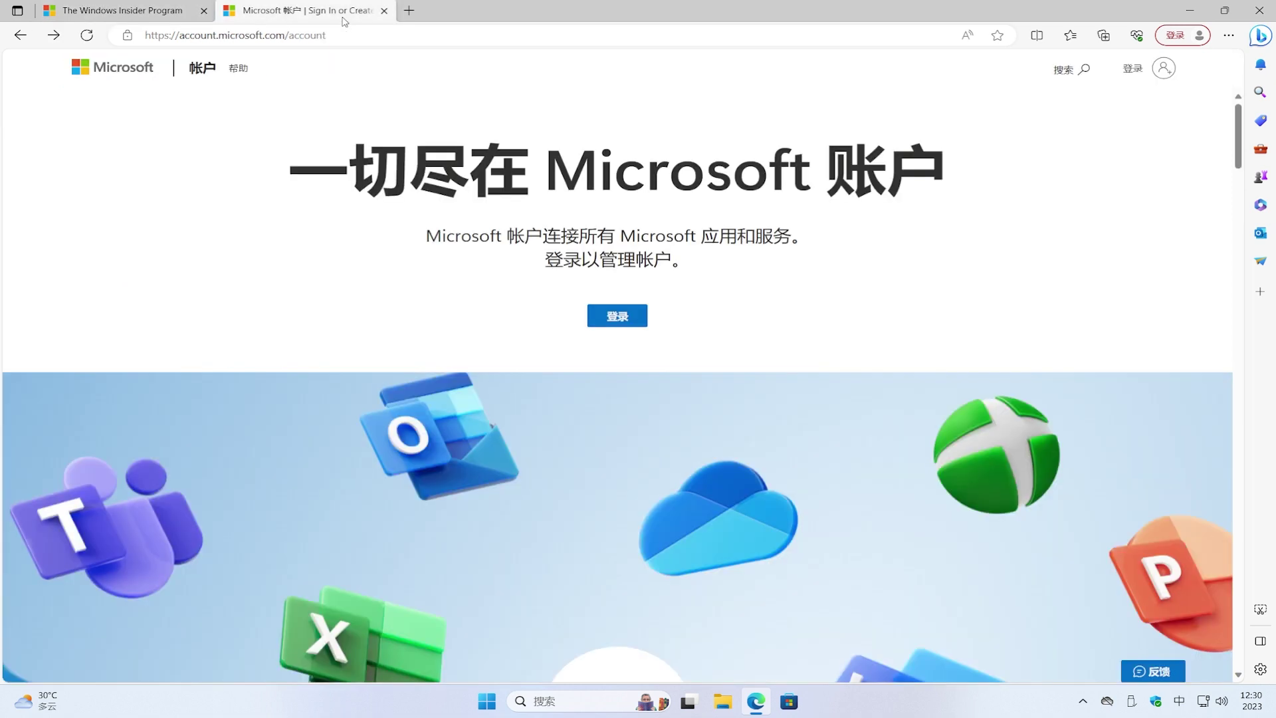
left_click(626, 314)
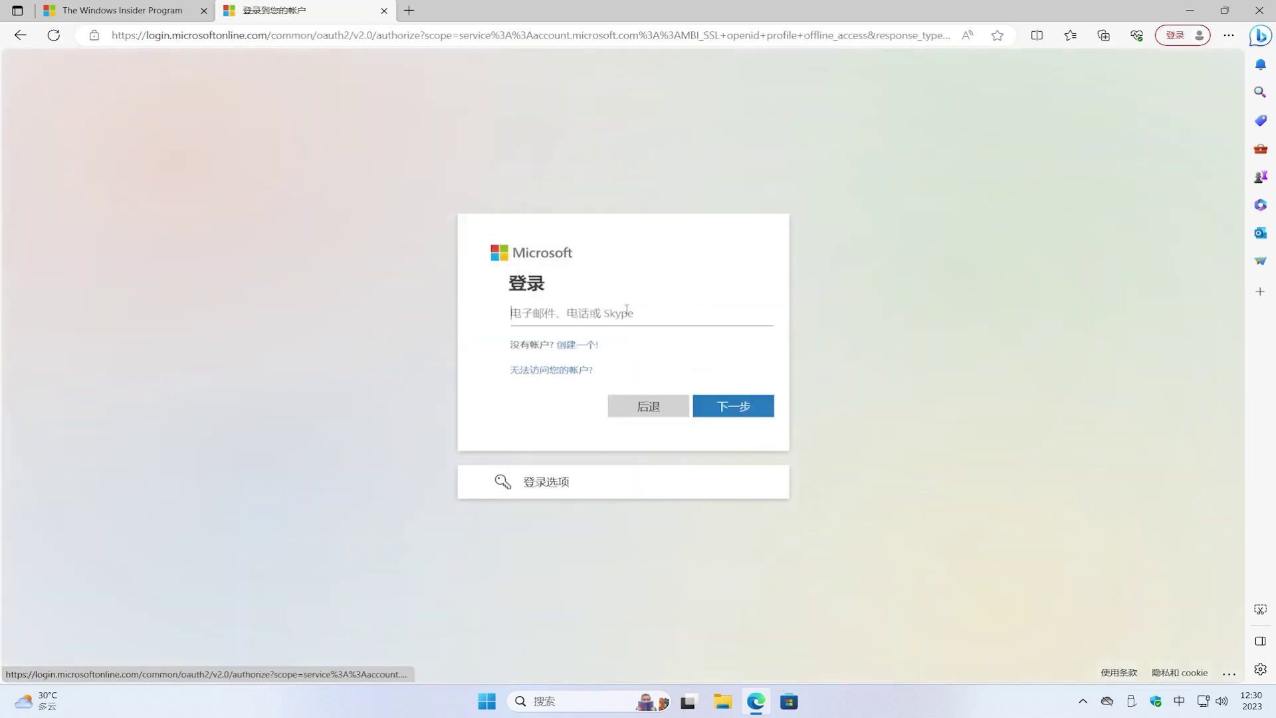
left_click(562, 348)
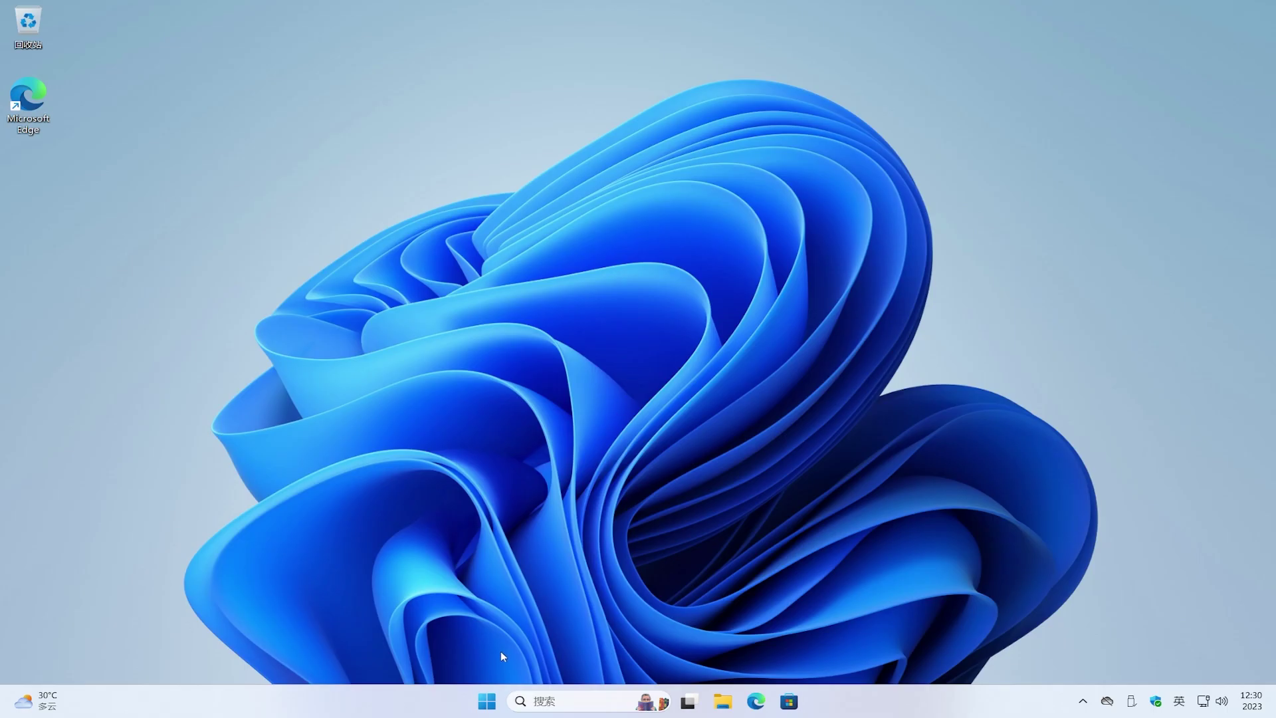
Switch to Windows Settings and open the Windows 预览体验计划 page under Windows Update
left_click(490, 701)
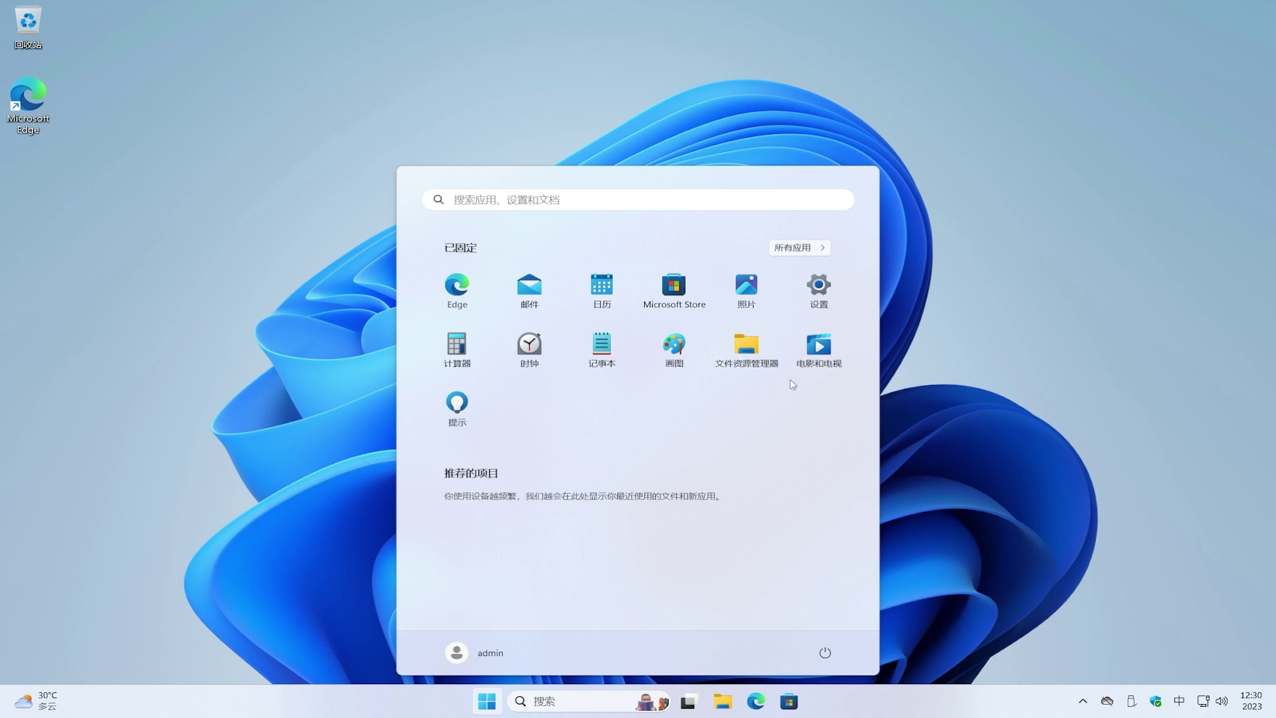
left_click(820, 293)
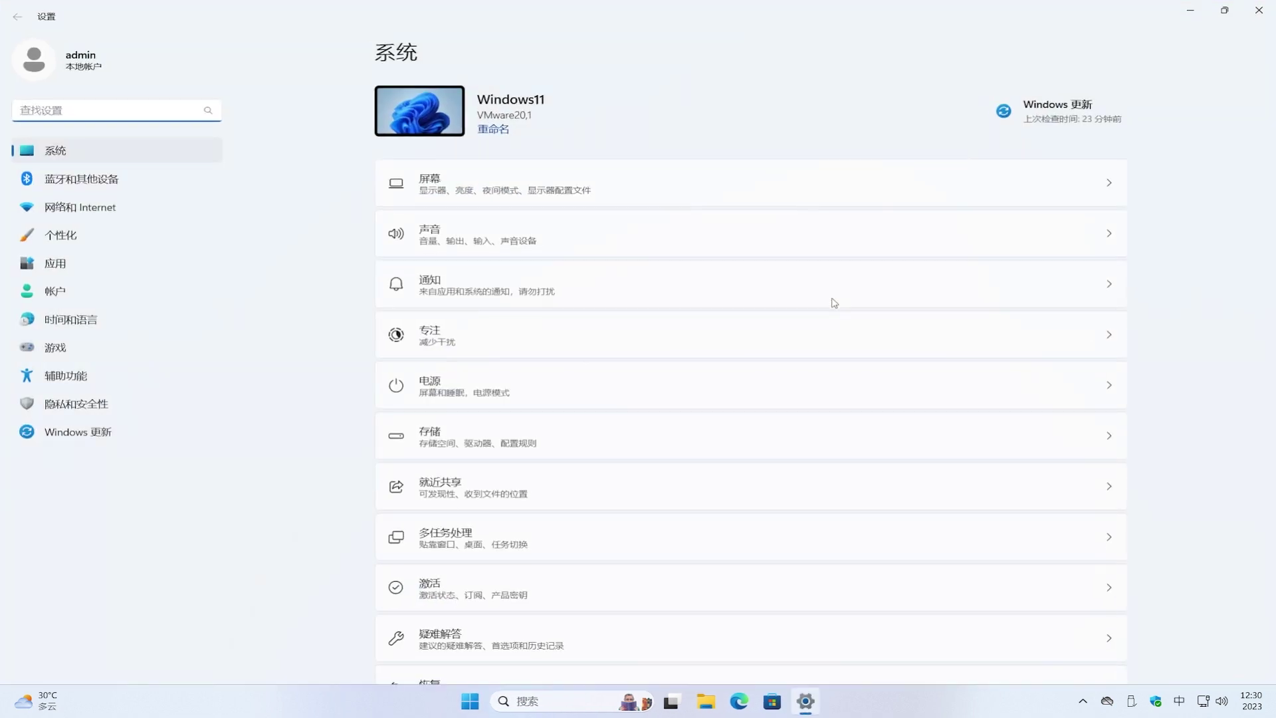
left_click(100, 433)
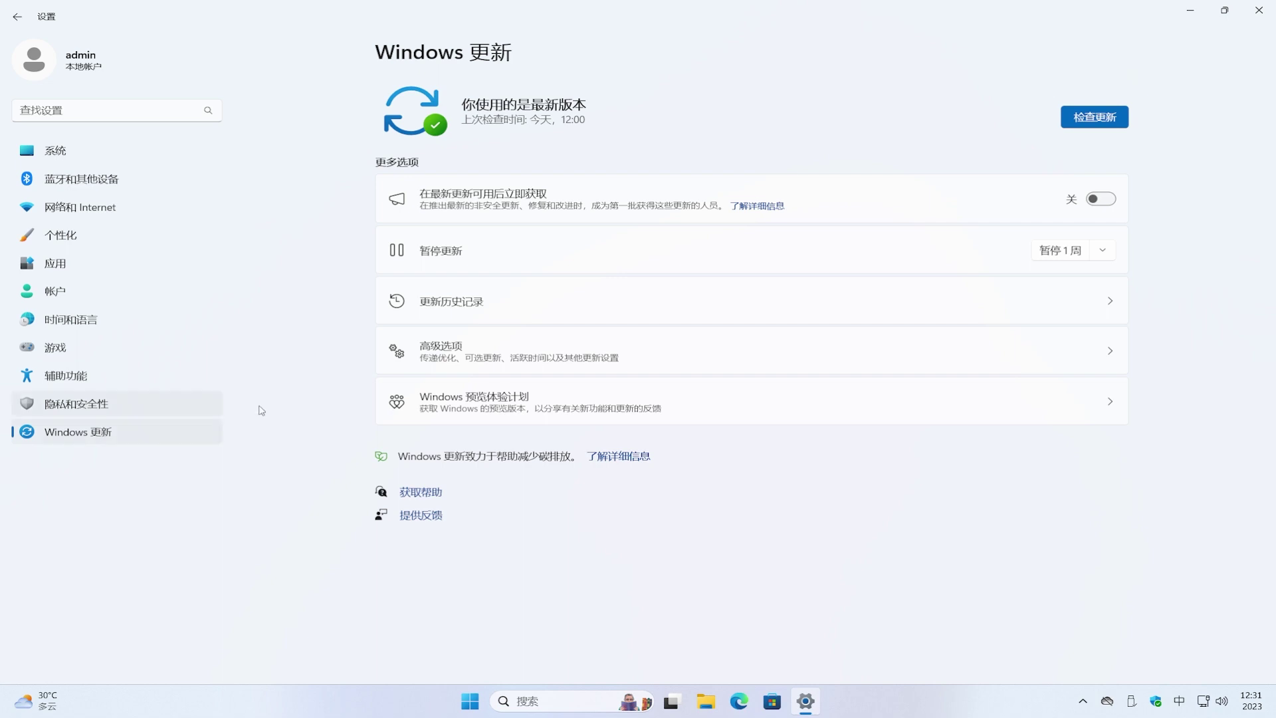
left_click(724, 410)
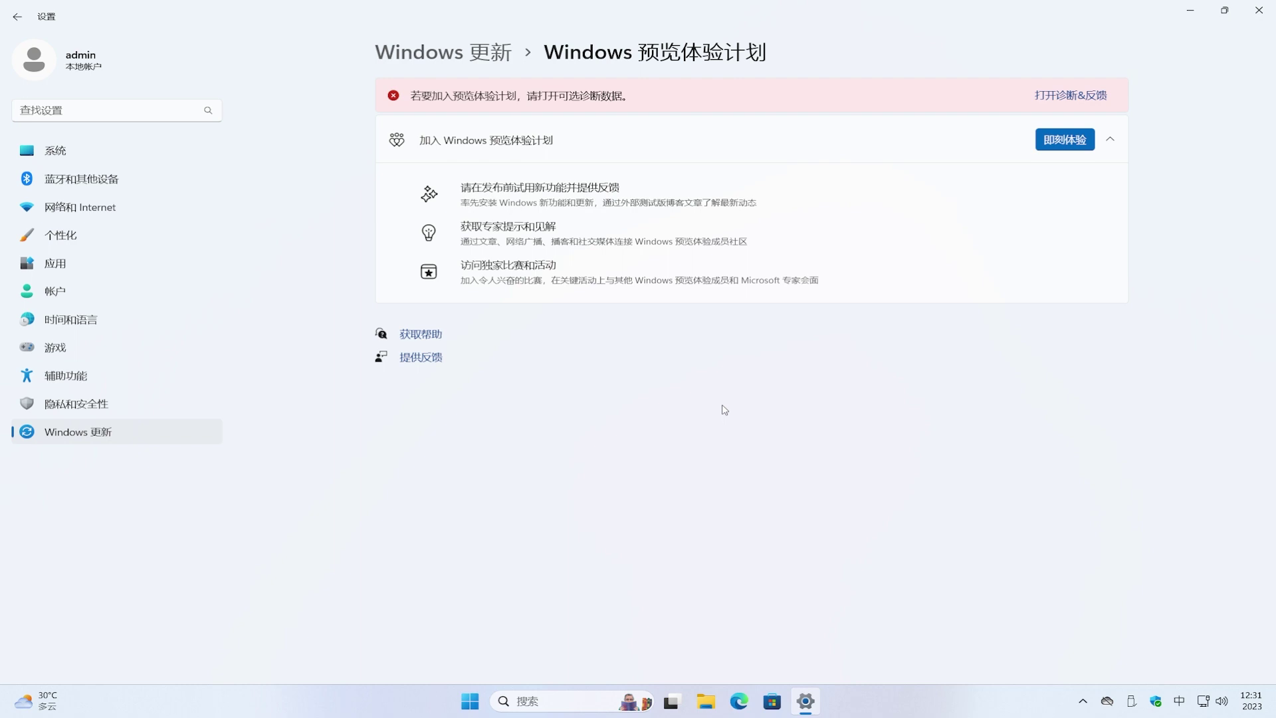
Turn on sending optional diagnostic data and return to the Windows 预览体验计划 page
left_click(1068, 97)
left_click(1086, 202)
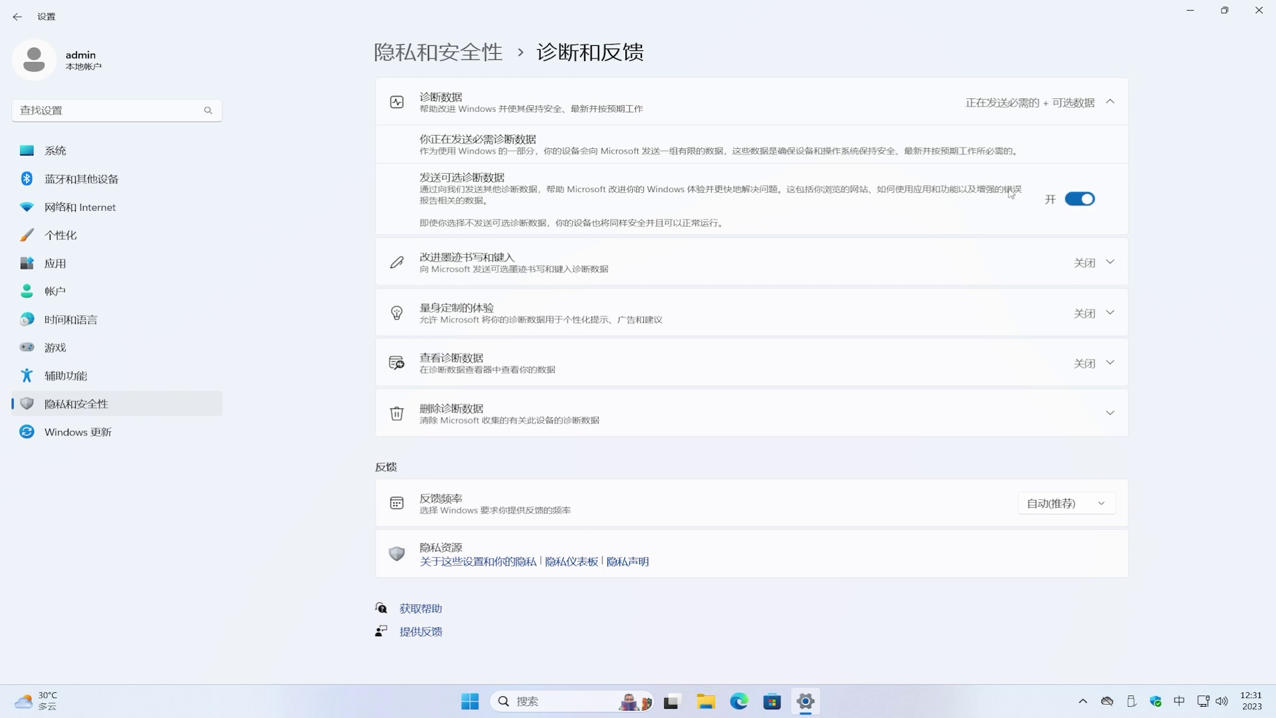
left_click(19, 20)
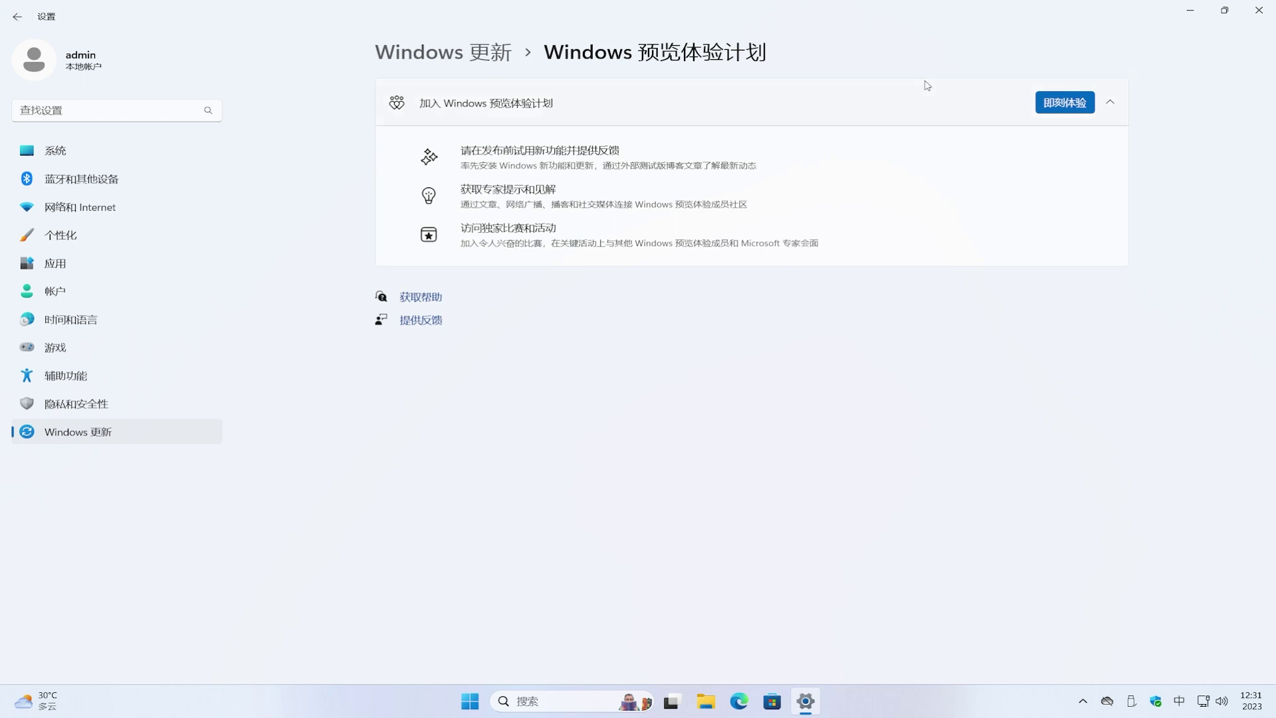
Enrol the device in the Windows Insider Program's Beta channel with a linked account, accepting the agreement and restarting immediately
left_click(1058, 111)
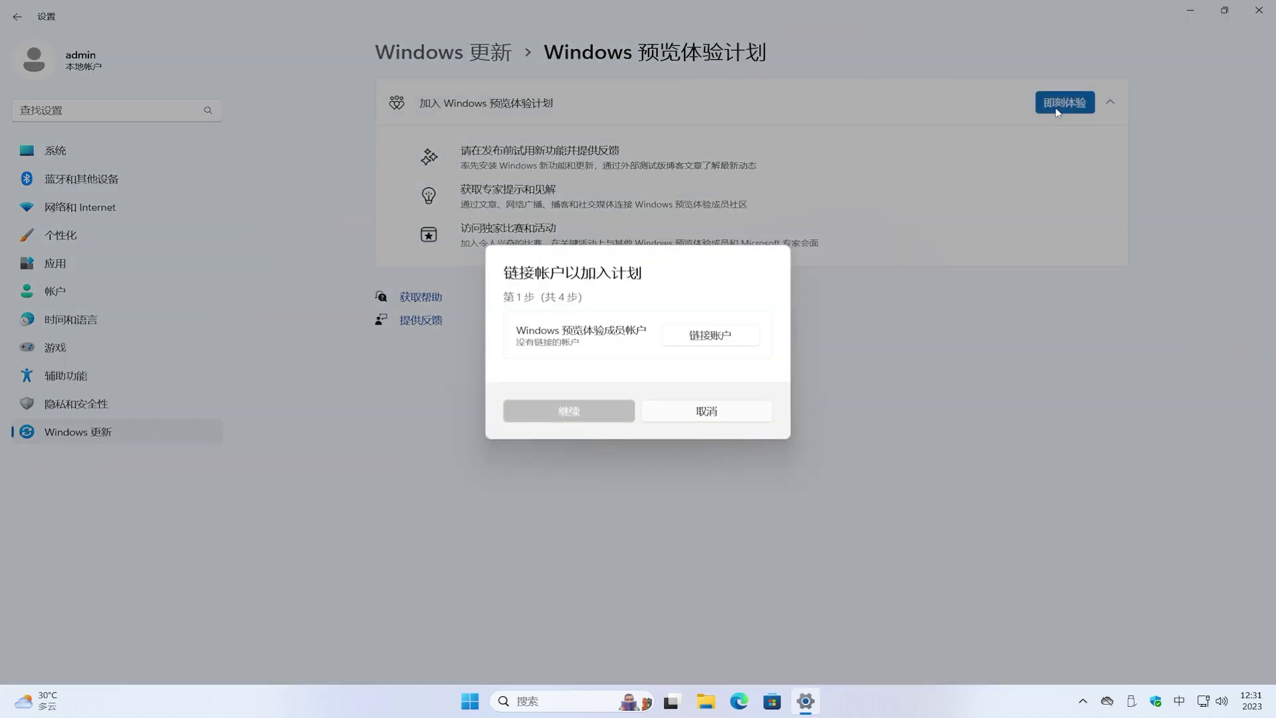
left_click(731, 337)
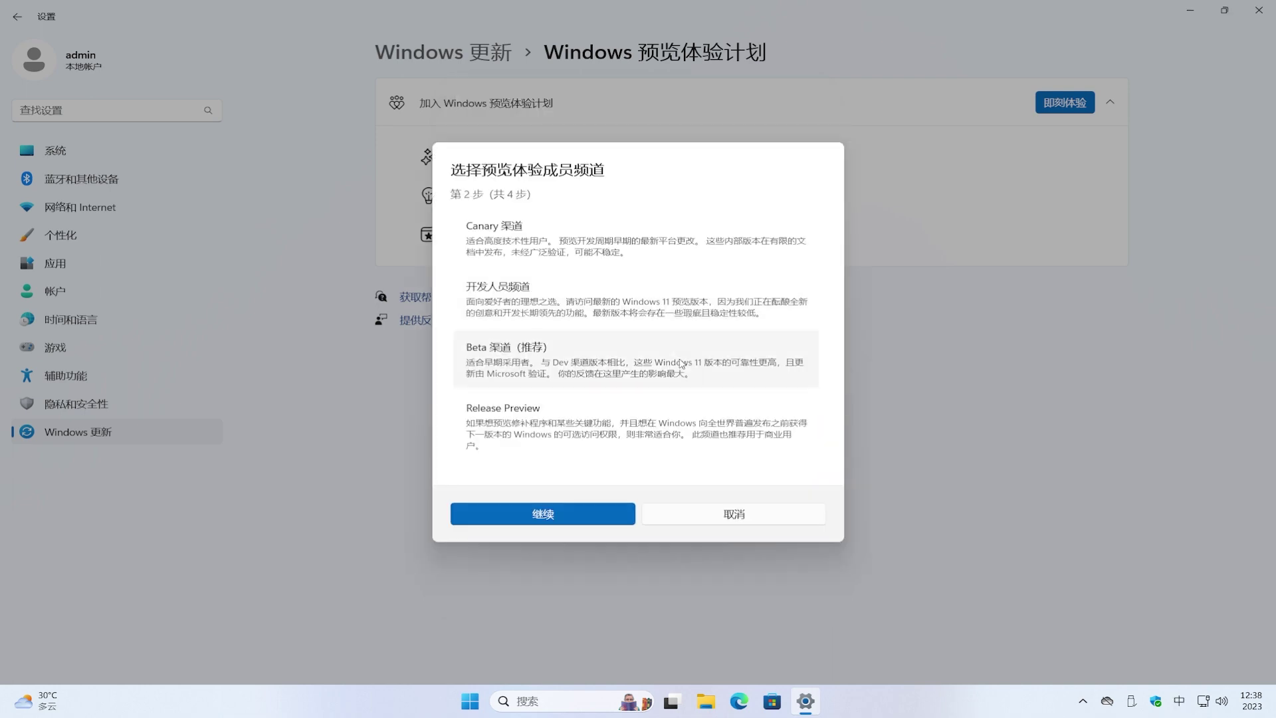
left_click(599, 365)
left_click(540, 516)
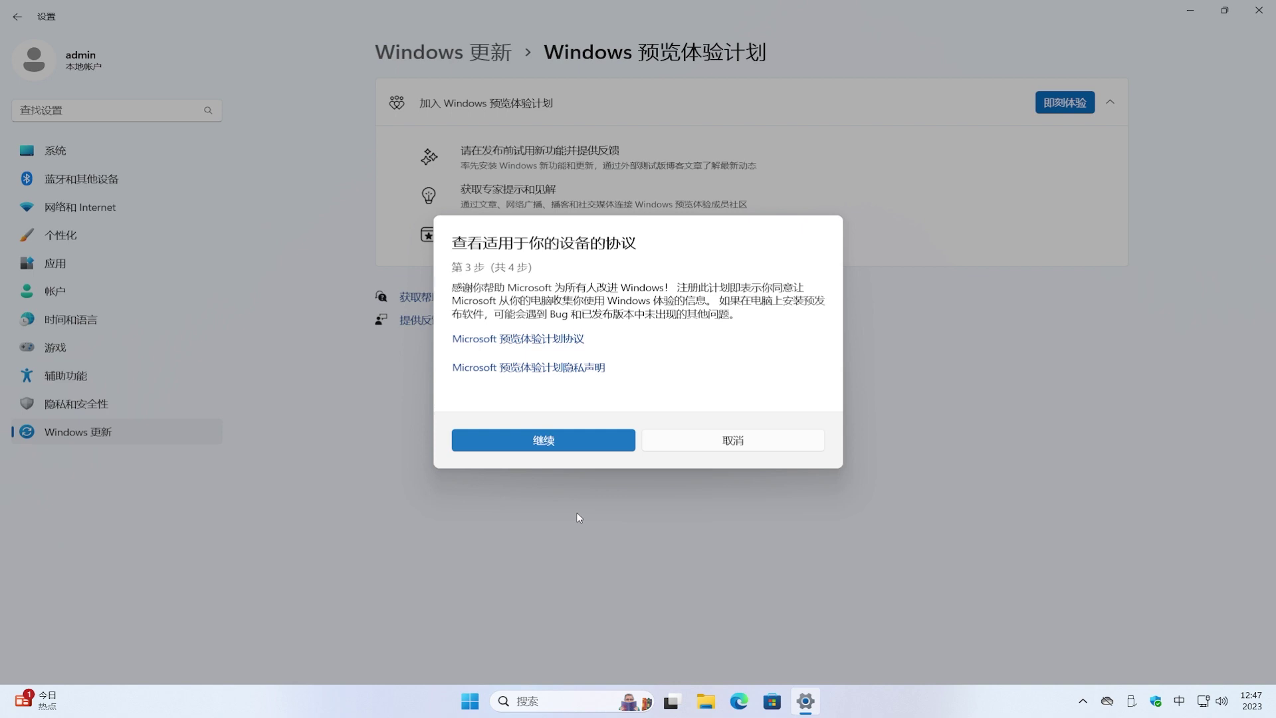
left_click(560, 441)
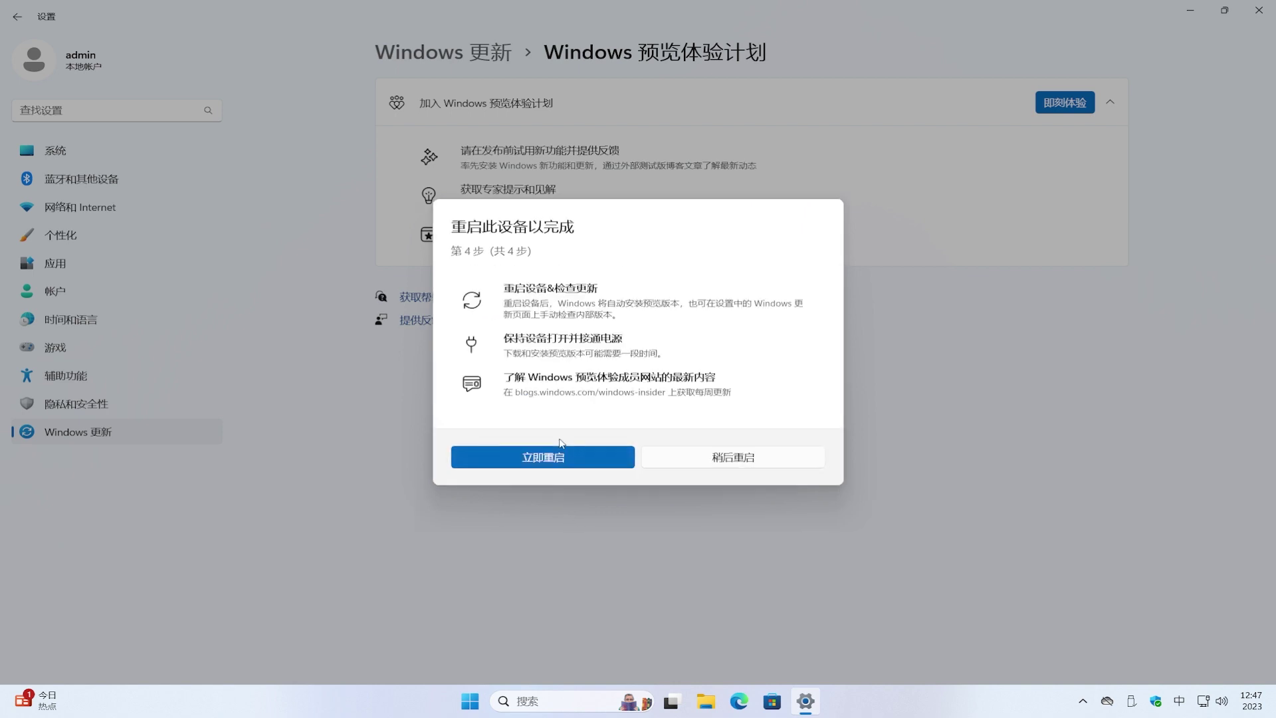
left_click(560, 457)
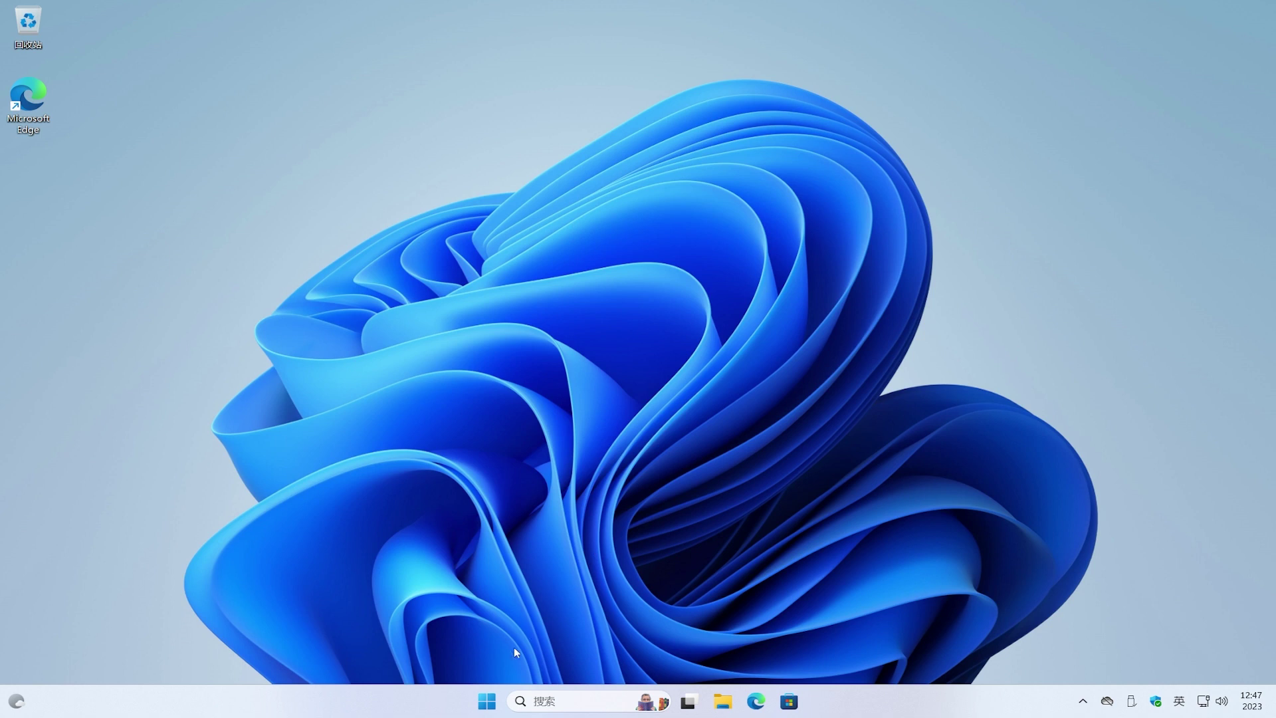
Check for updates in Windows Update and turn on getting the latest updates as soon as they are available
left_click(486, 702)
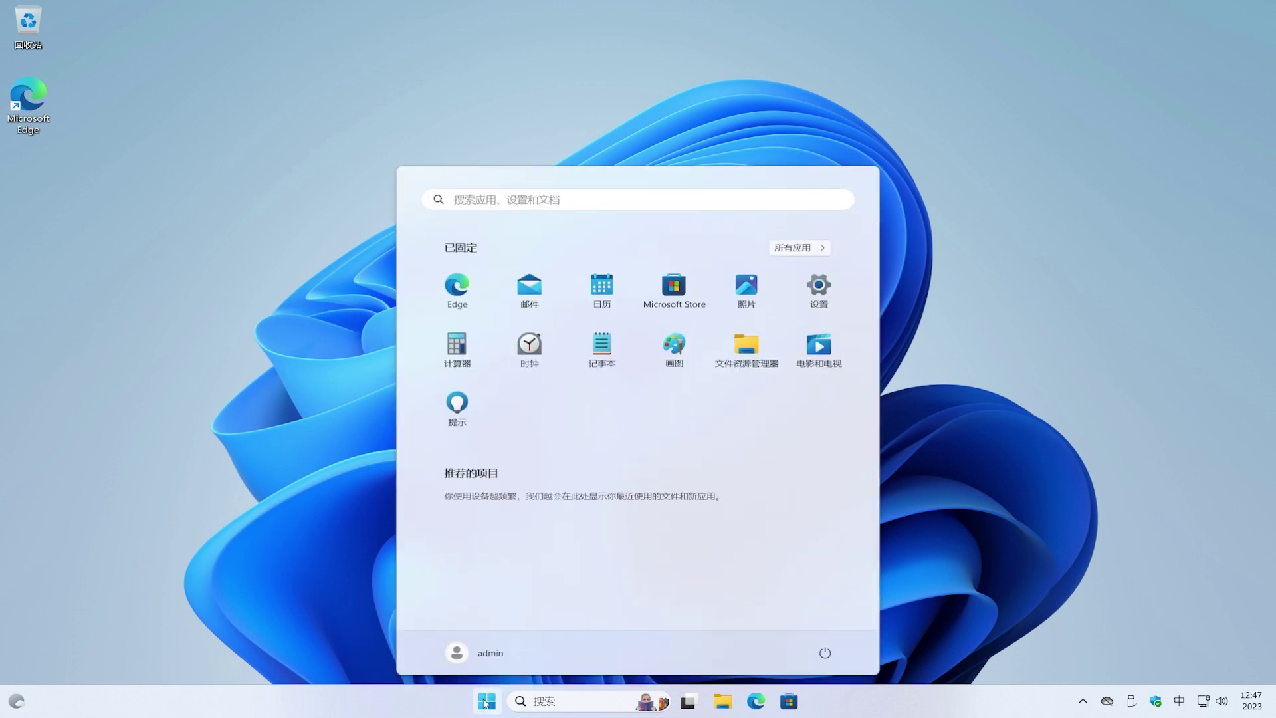
left_click(815, 296)
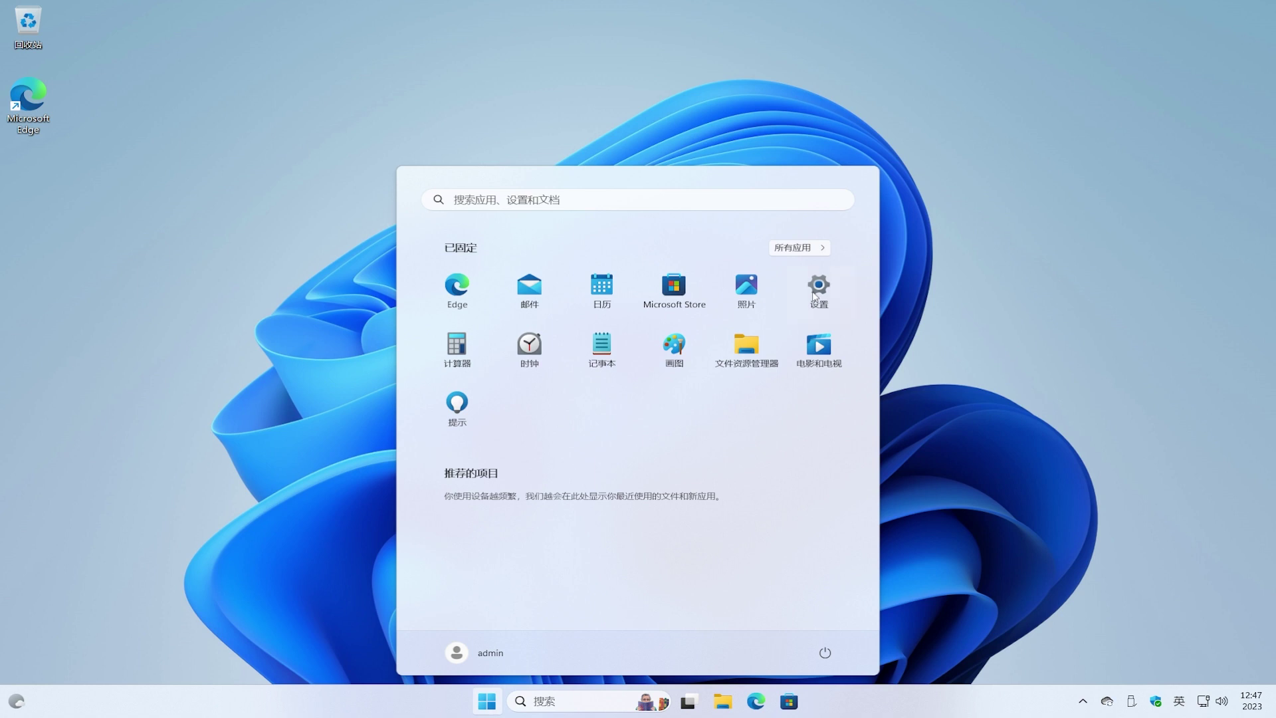
left_click(815, 296)
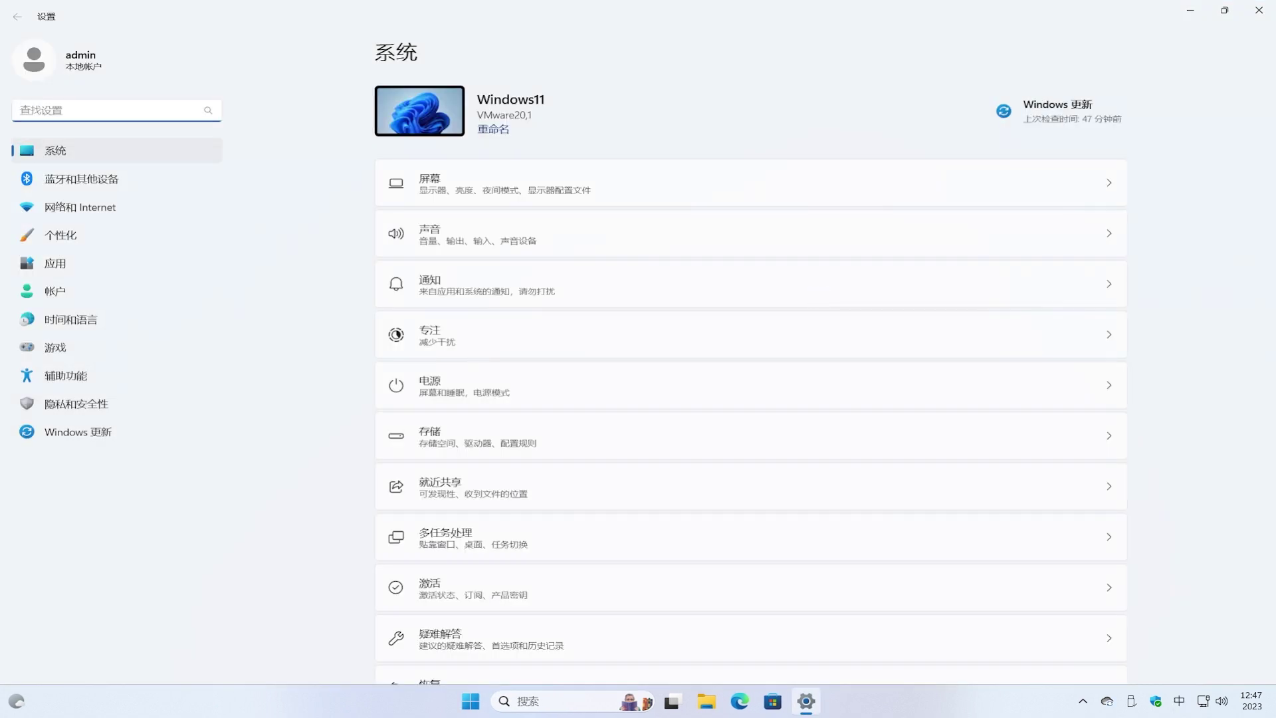
left_click(114, 434)
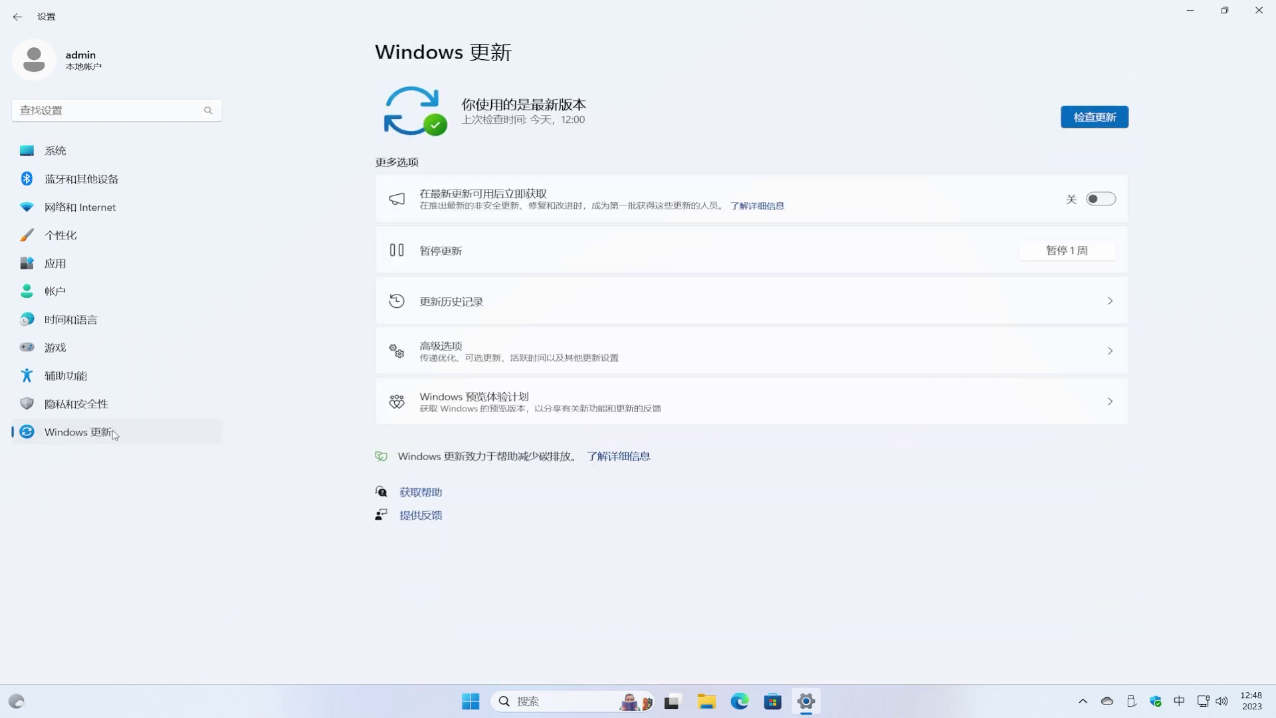
left_click(1098, 127)
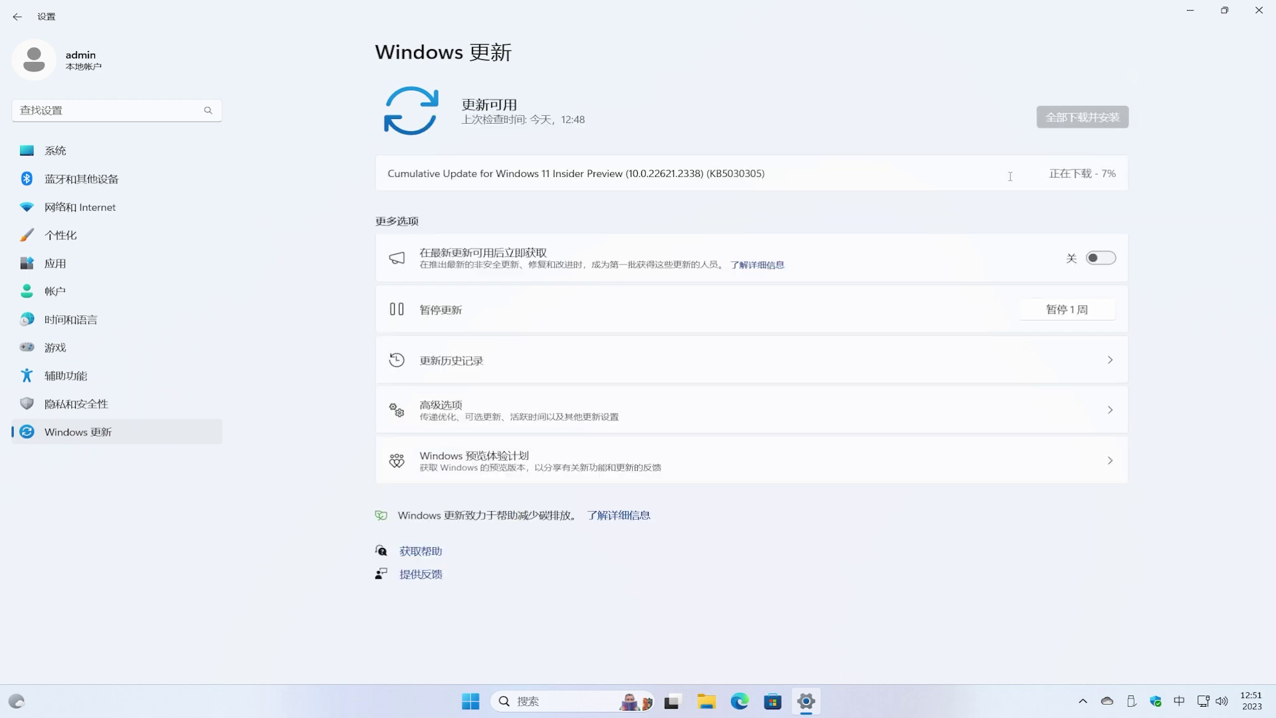
double_click(651, 178)
left_click(1103, 260)
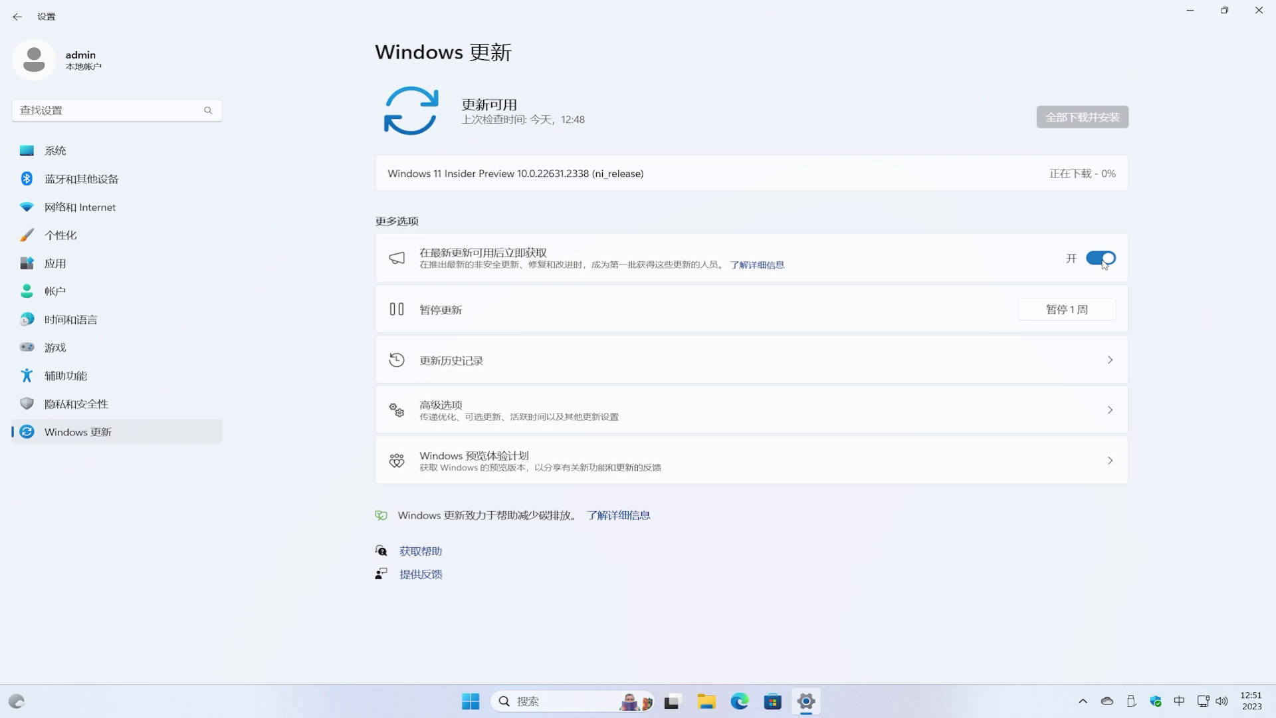
Download and install the optional update Windows 11 Insider Preview 10.0.22631.2338 (ni_release)
left_click(805, 412)
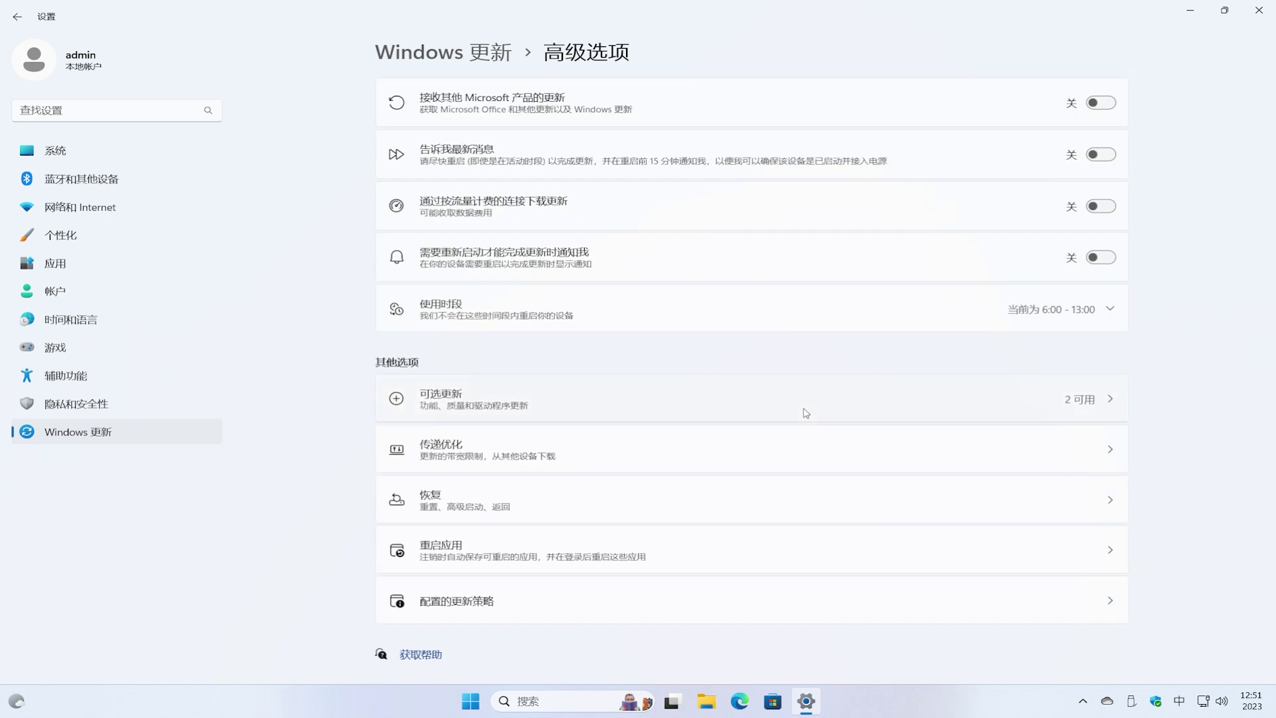
left_click(806, 412)
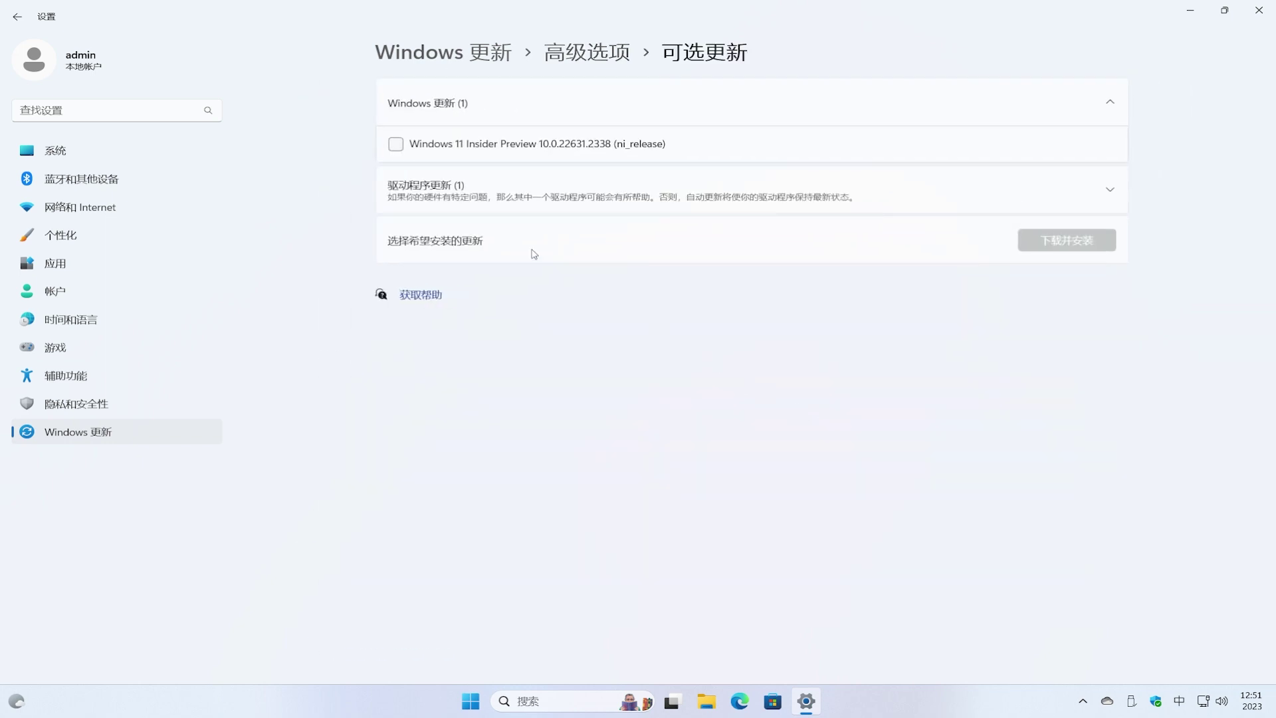
left_click(395, 145)
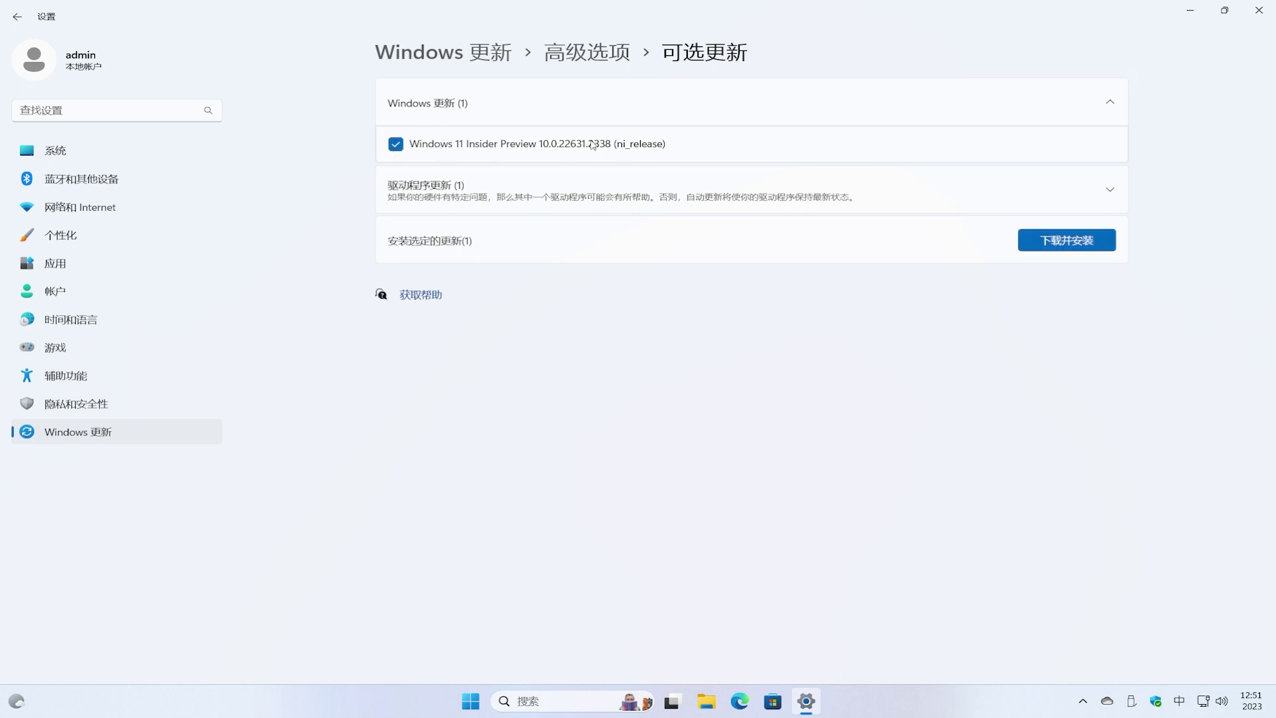
left_click(1063, 242)
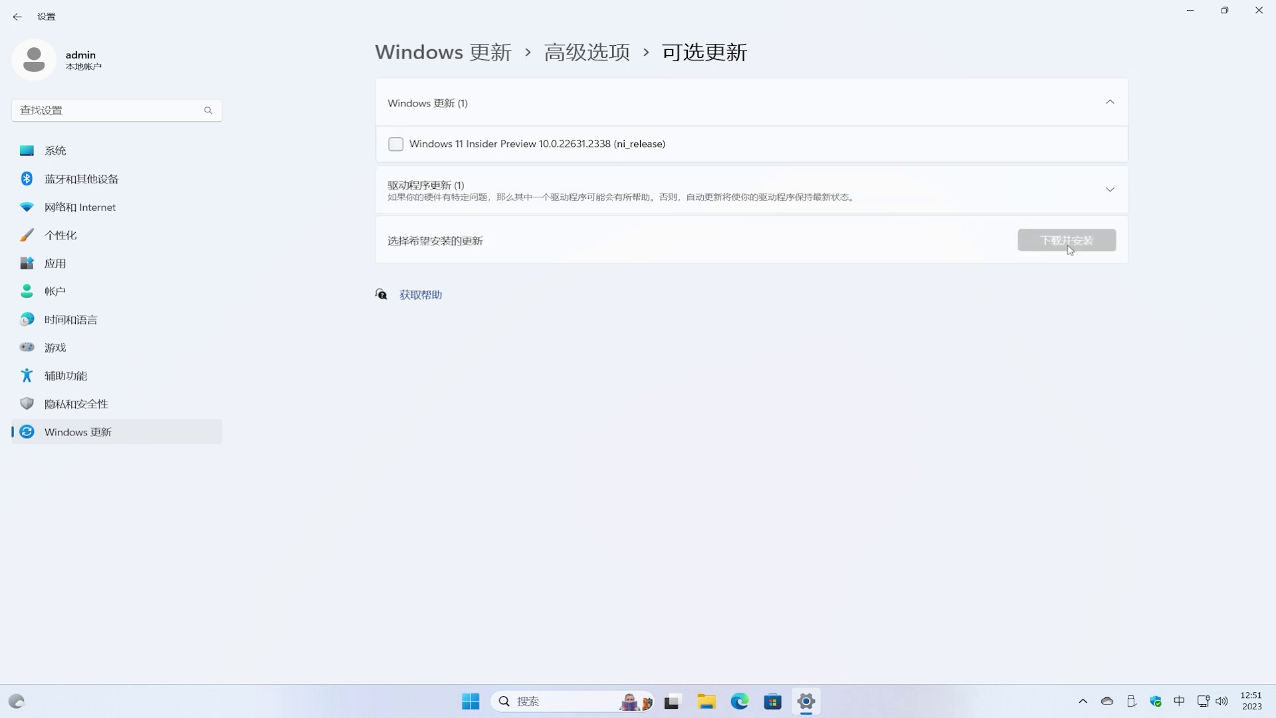
left_click(396, 144)
left_click(1045, 246)
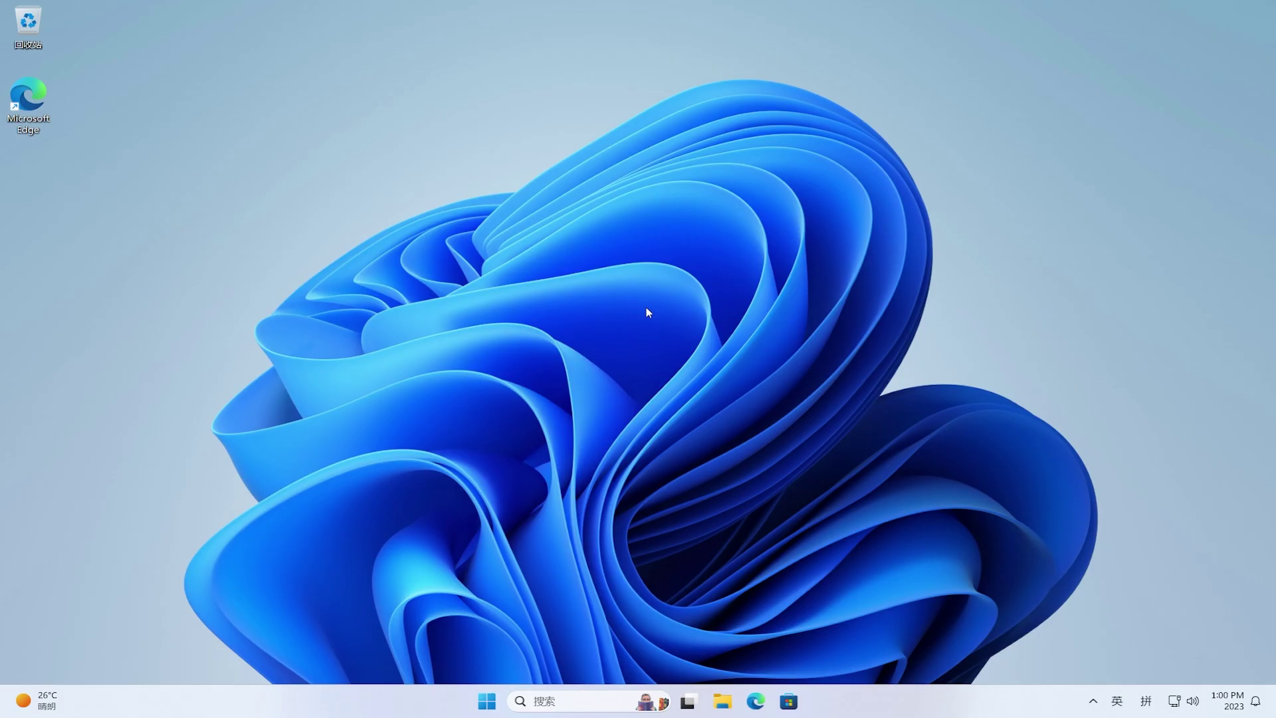
Run winver to check the installed Windows version and build, then close the About Windows dialog
left_click(487, 702)
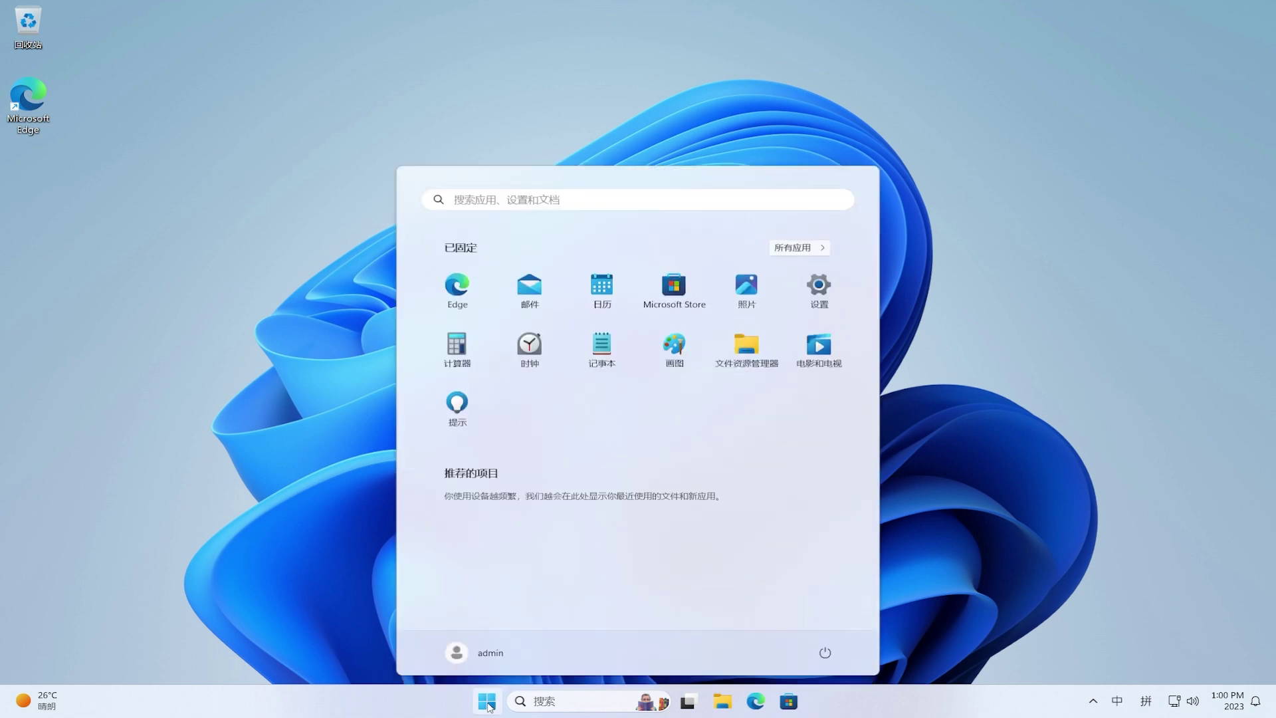
key("super+r")
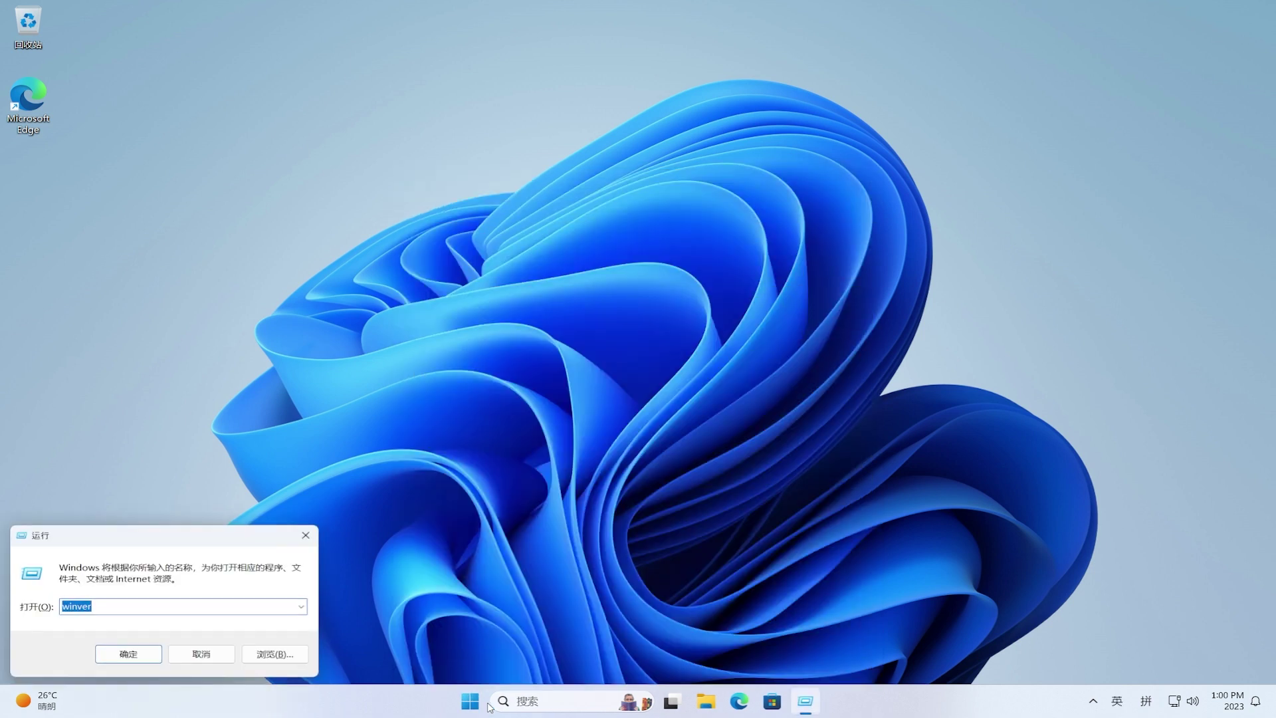
type("winver")
key("Return")
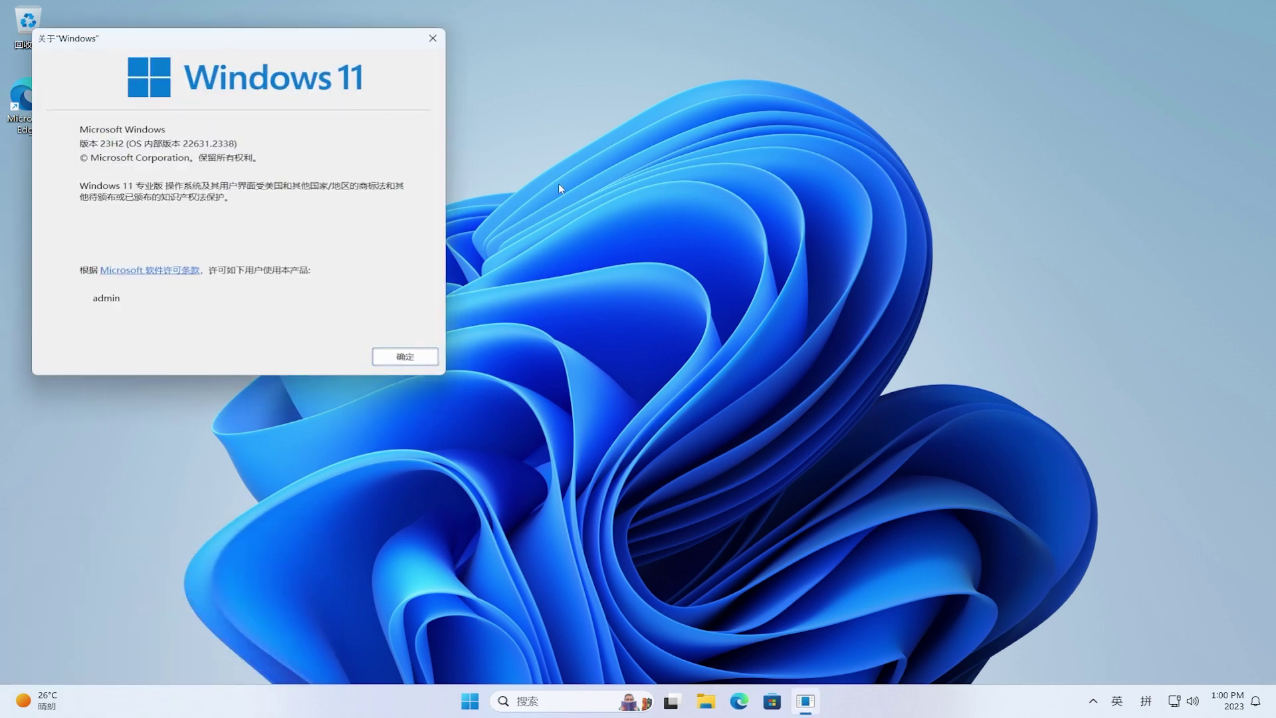
left_click_drag(318, 34, 662, 177)
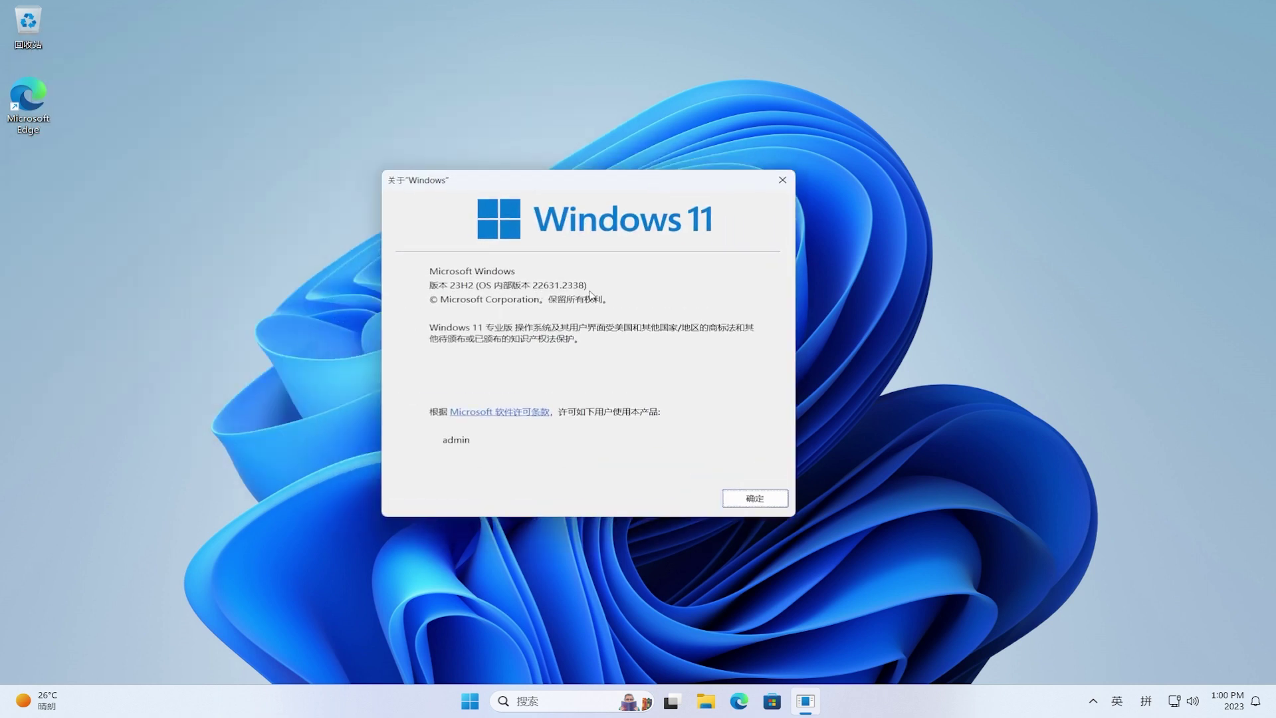
left_click(755, 500)
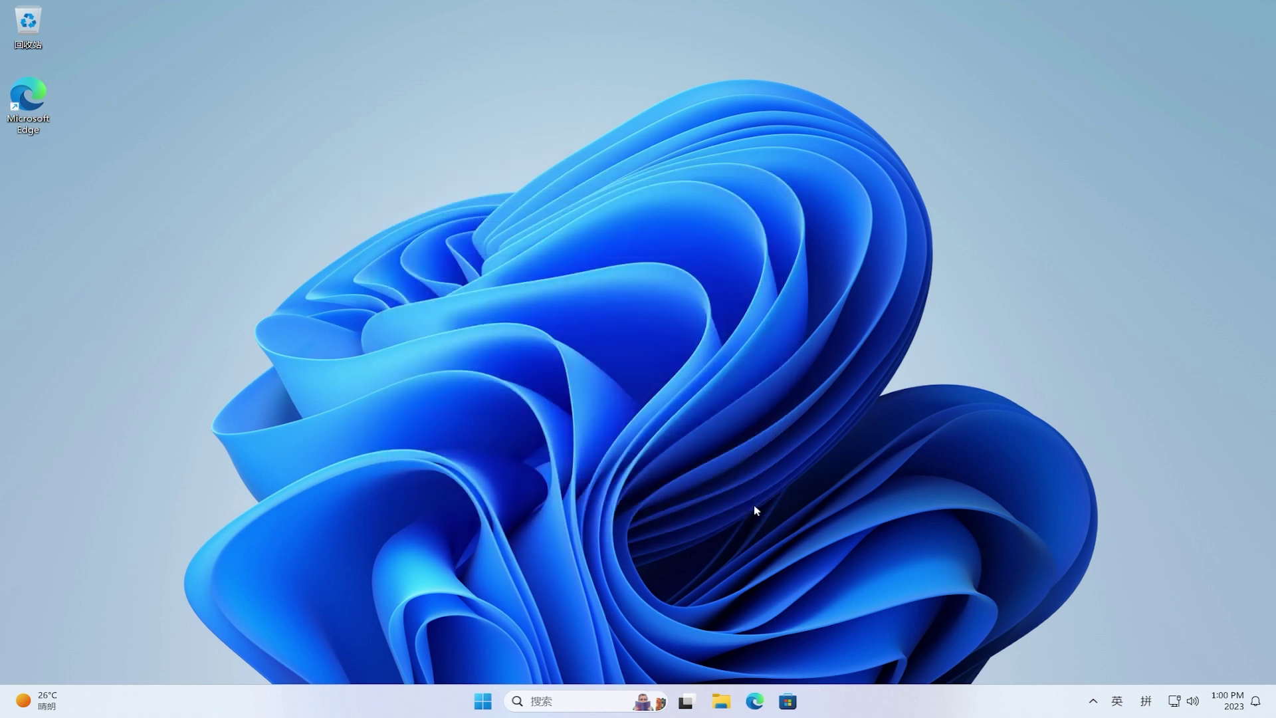
Set the Windows display language to English (United States) in the language and region settings
left_click(487, 701)
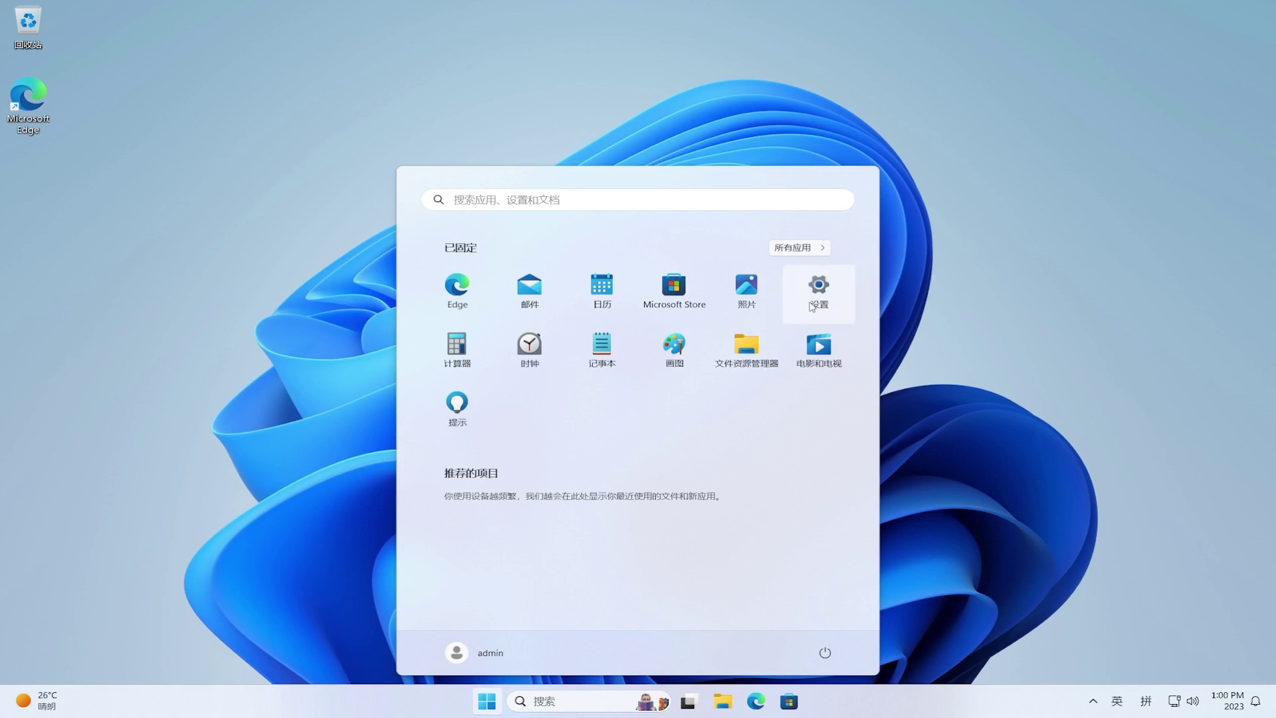
left_click(811, 307)
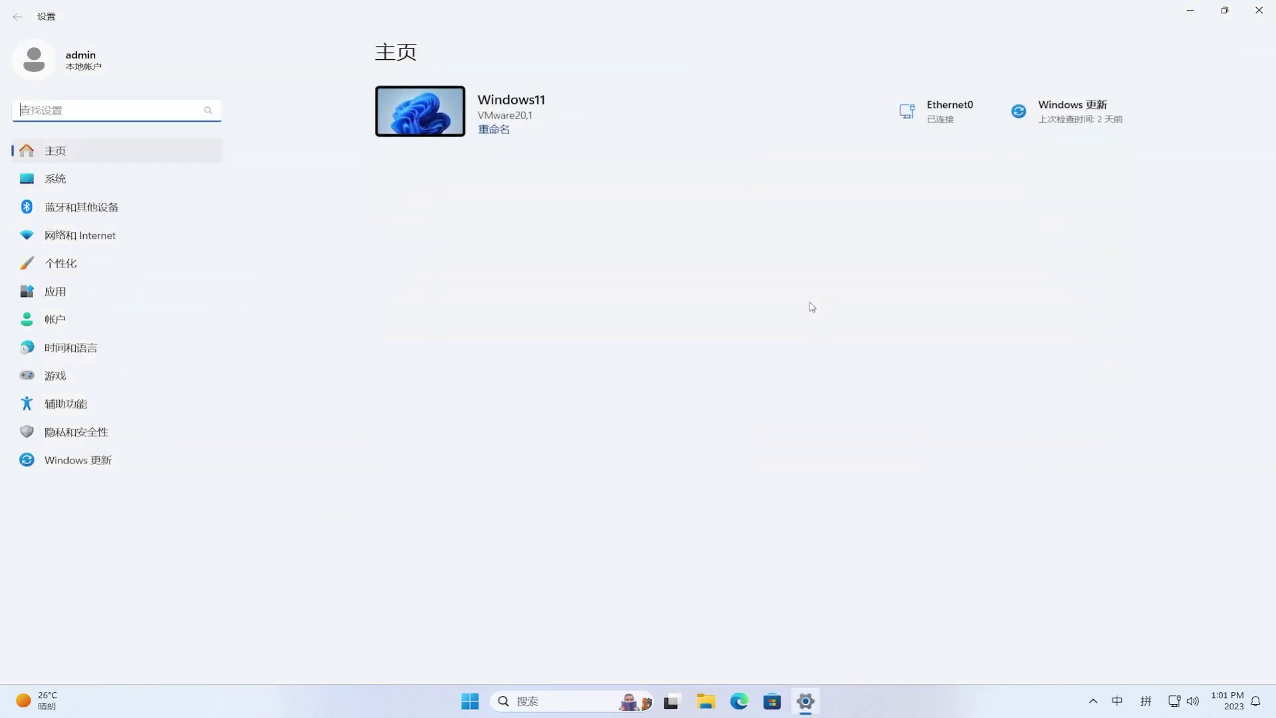
left_click(98, 349)
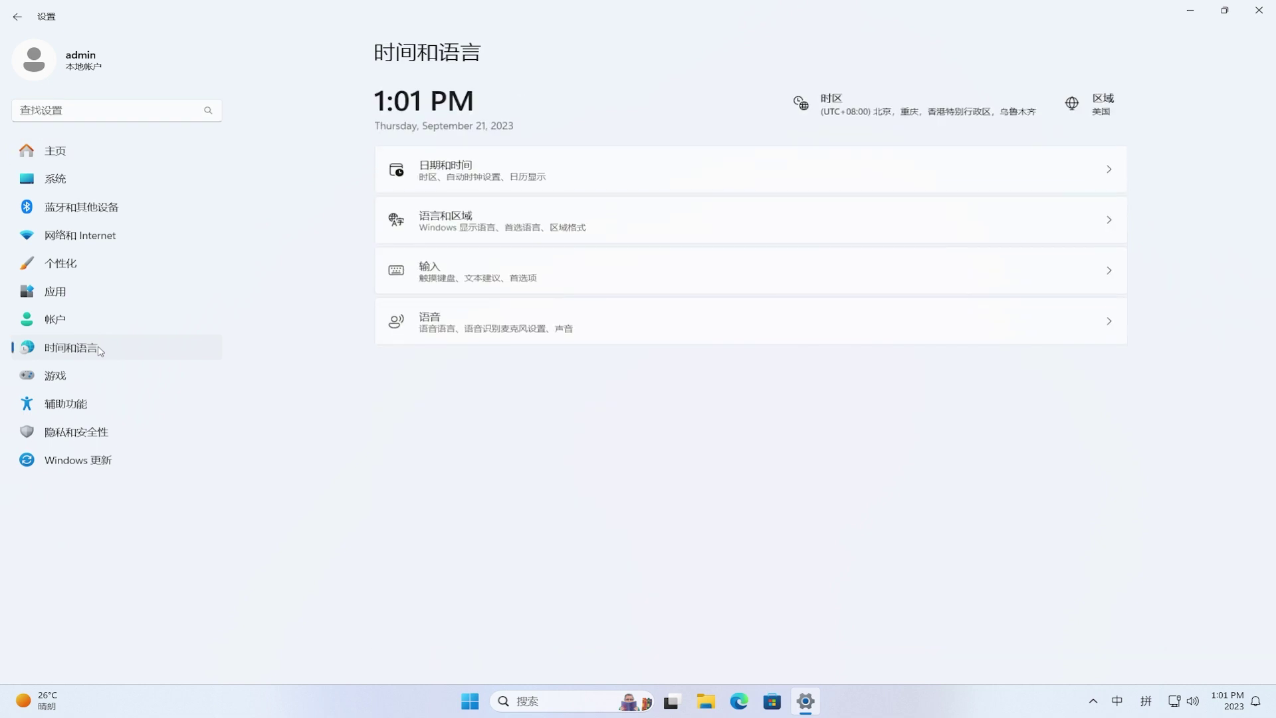
left_click(539, 221)
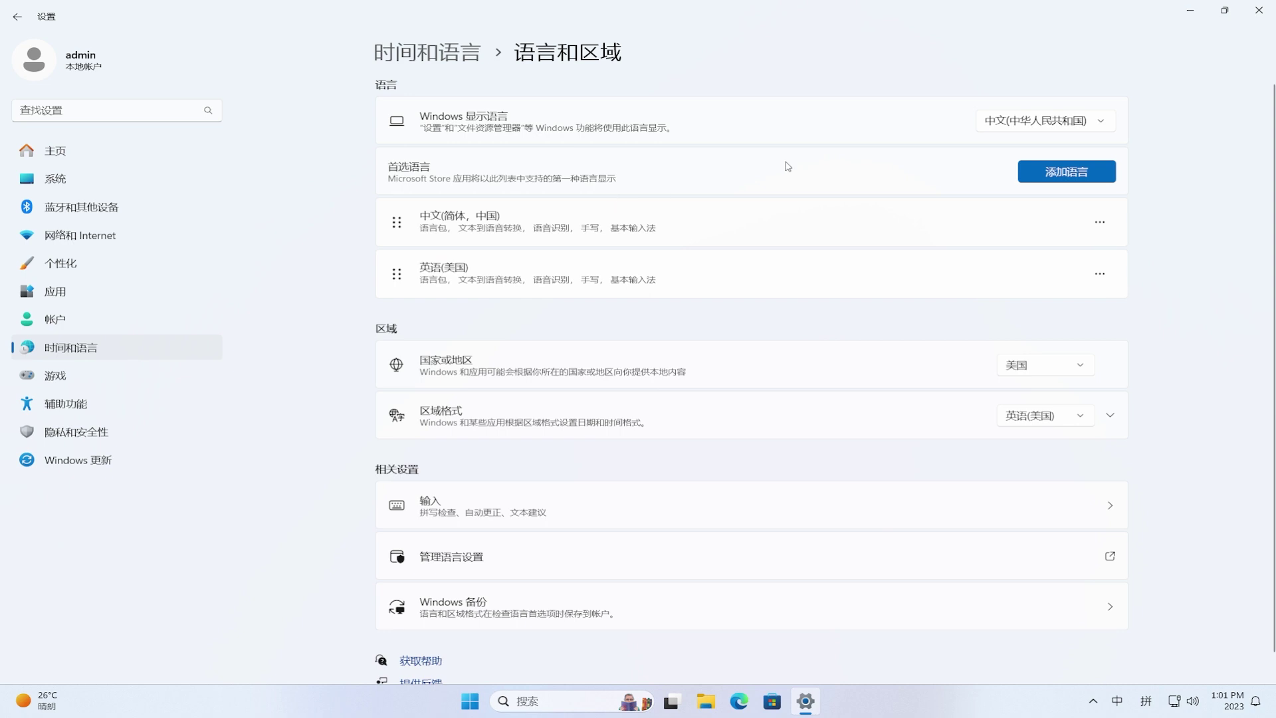
left_click(993, 125)
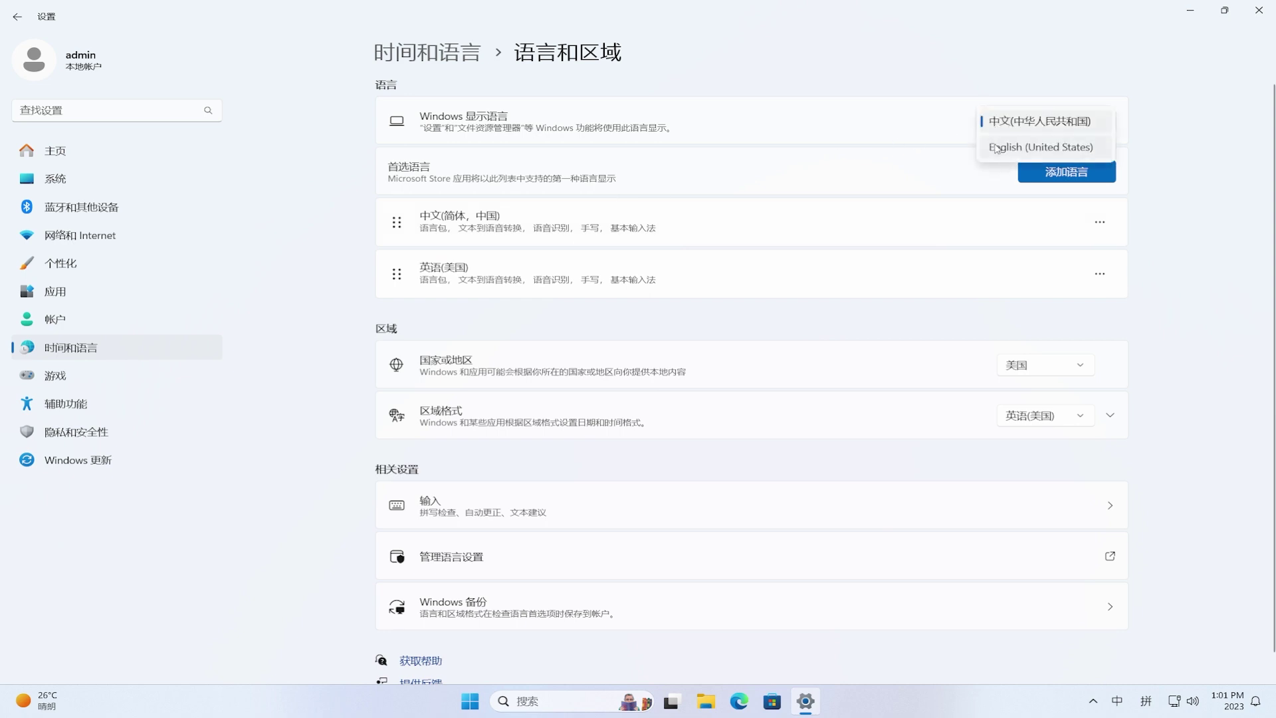
left_click(996, 149)
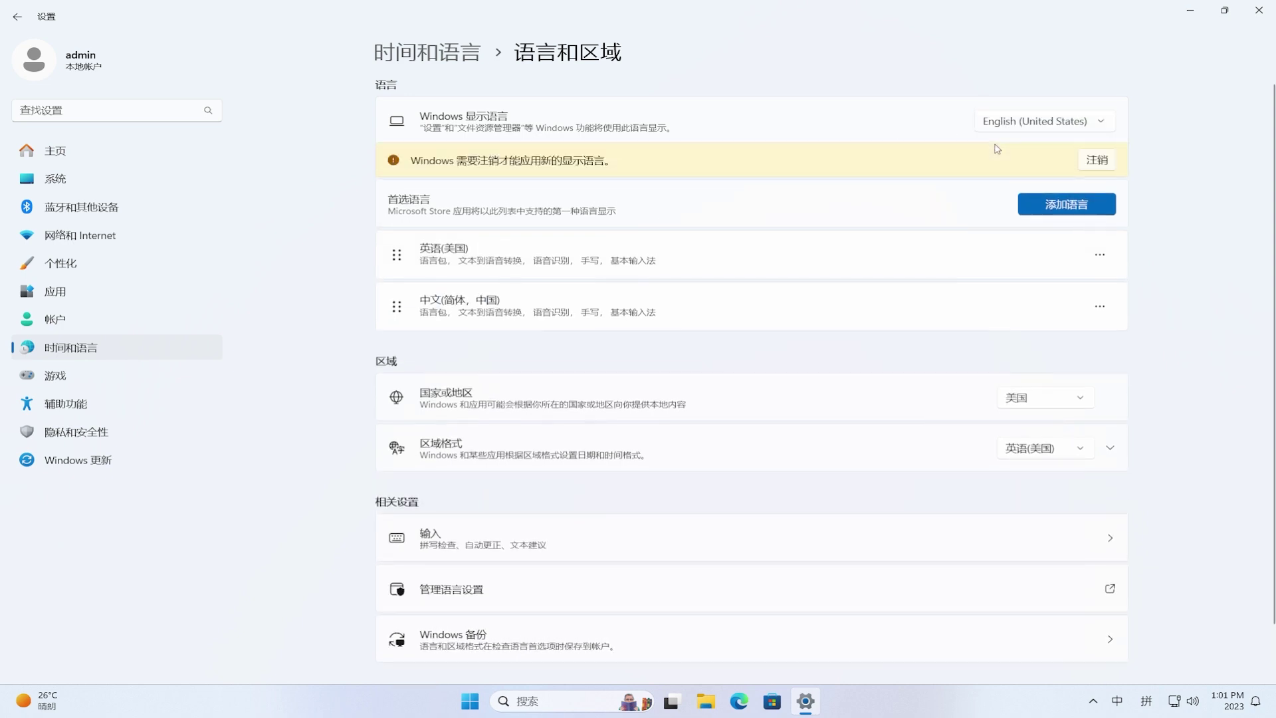
Select United States (美国) as the country or region and sign out to apply the new display language
left_click(1058, 399)
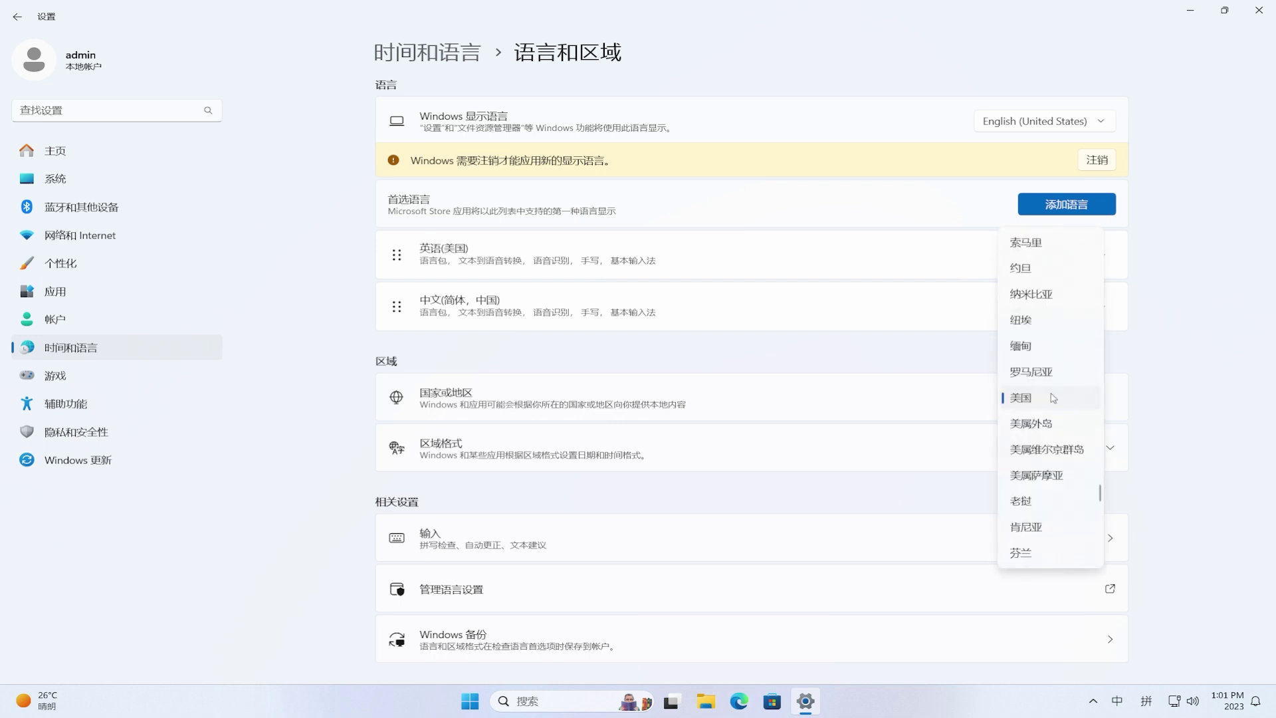
left_click(1049, 398)
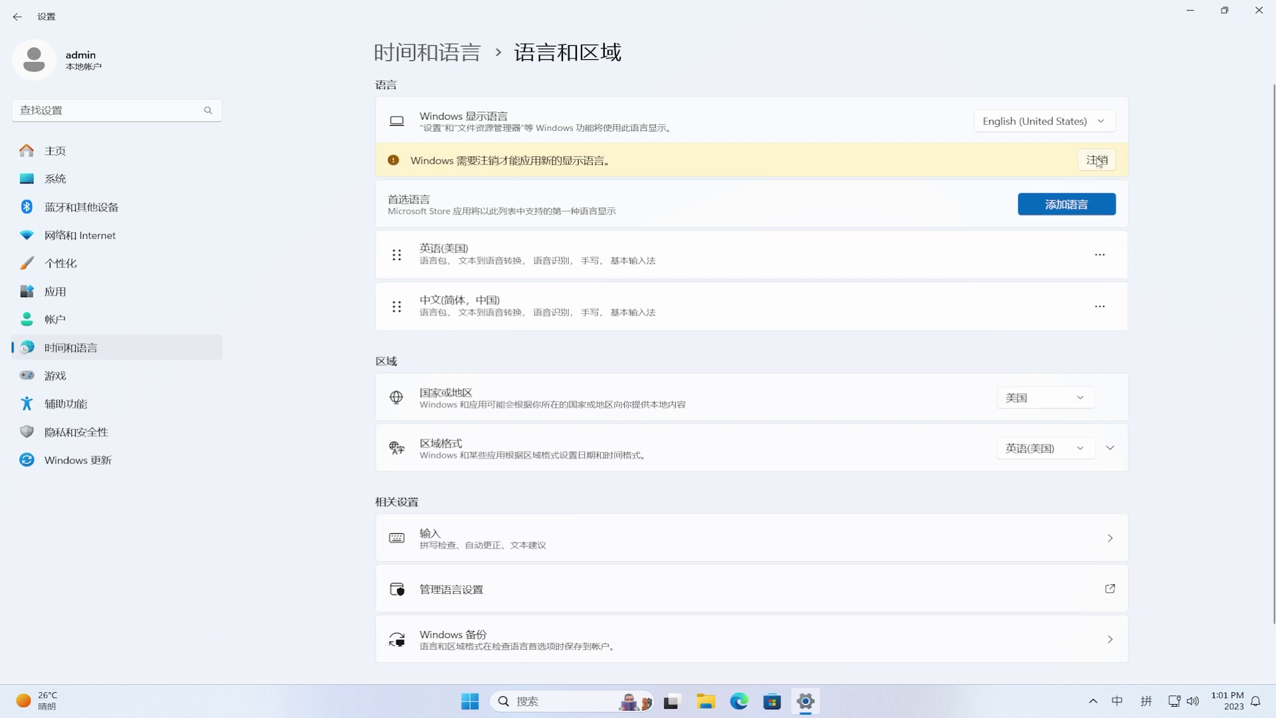
left_click(1097, 161)
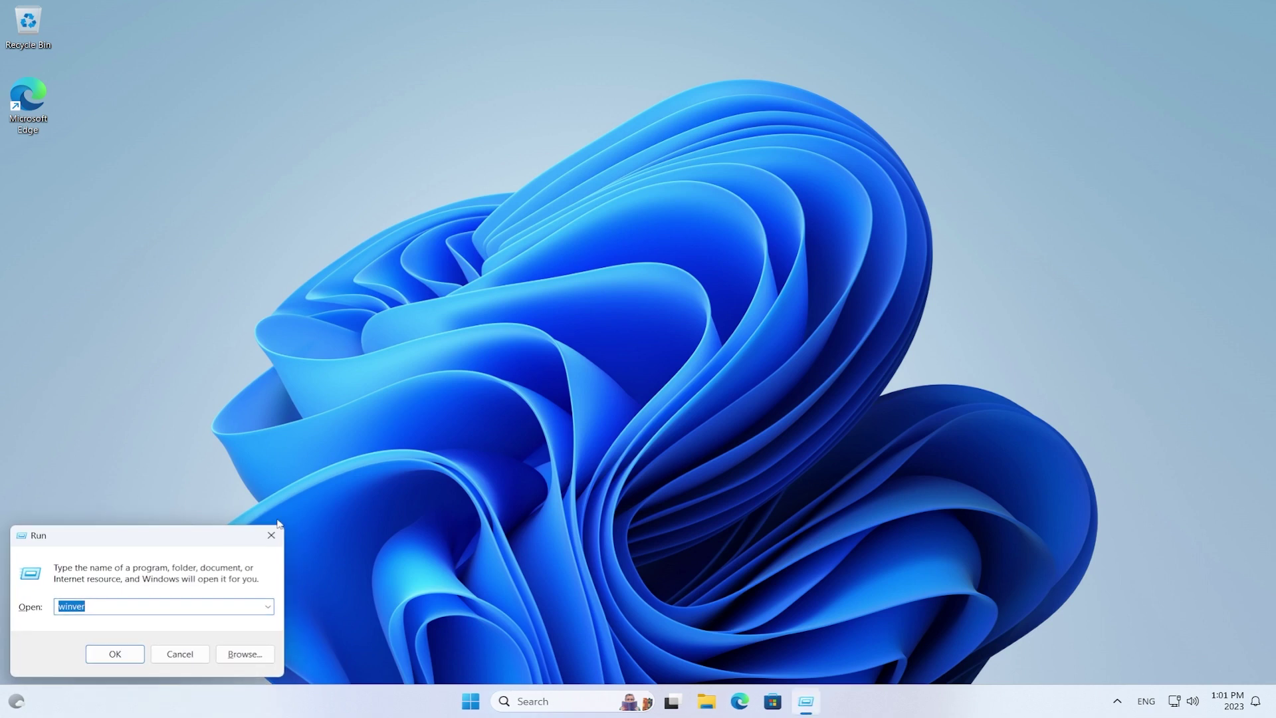
Run regedit and allow Registry Editor to make changes to the device
left_click_drag(226, 539, 702, 308)
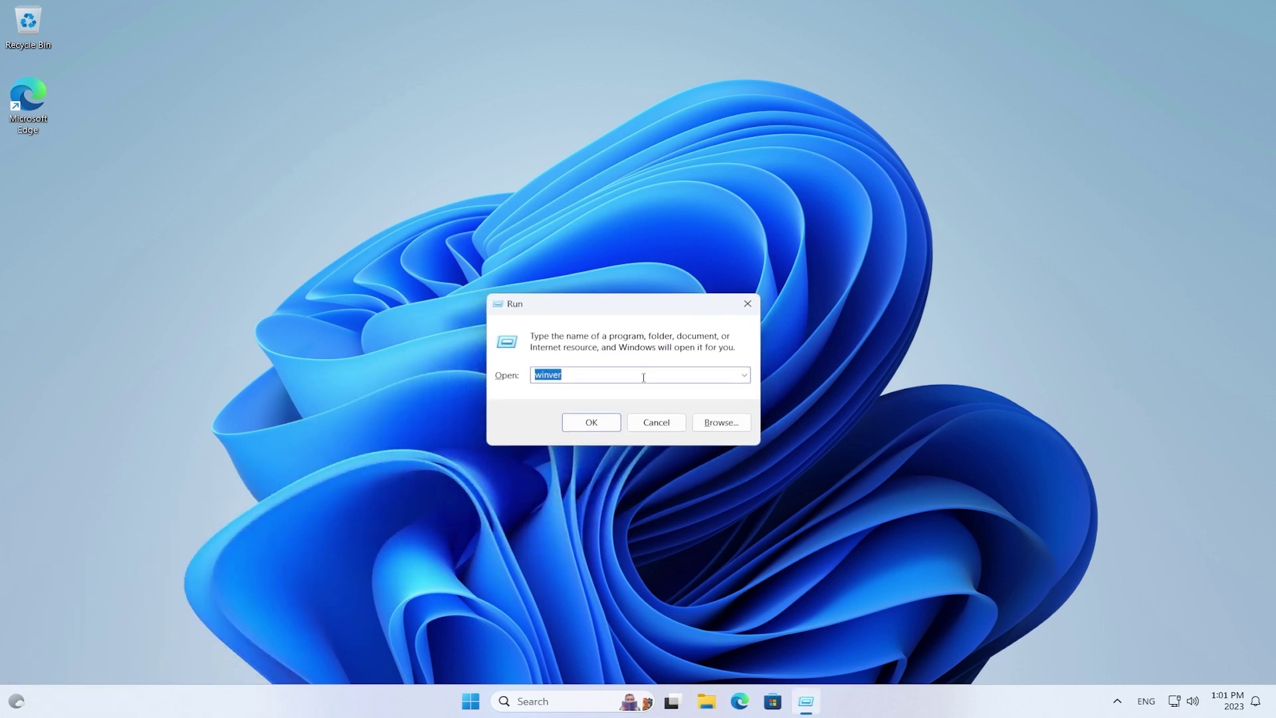
type("regedit")
left_click(598, 422)
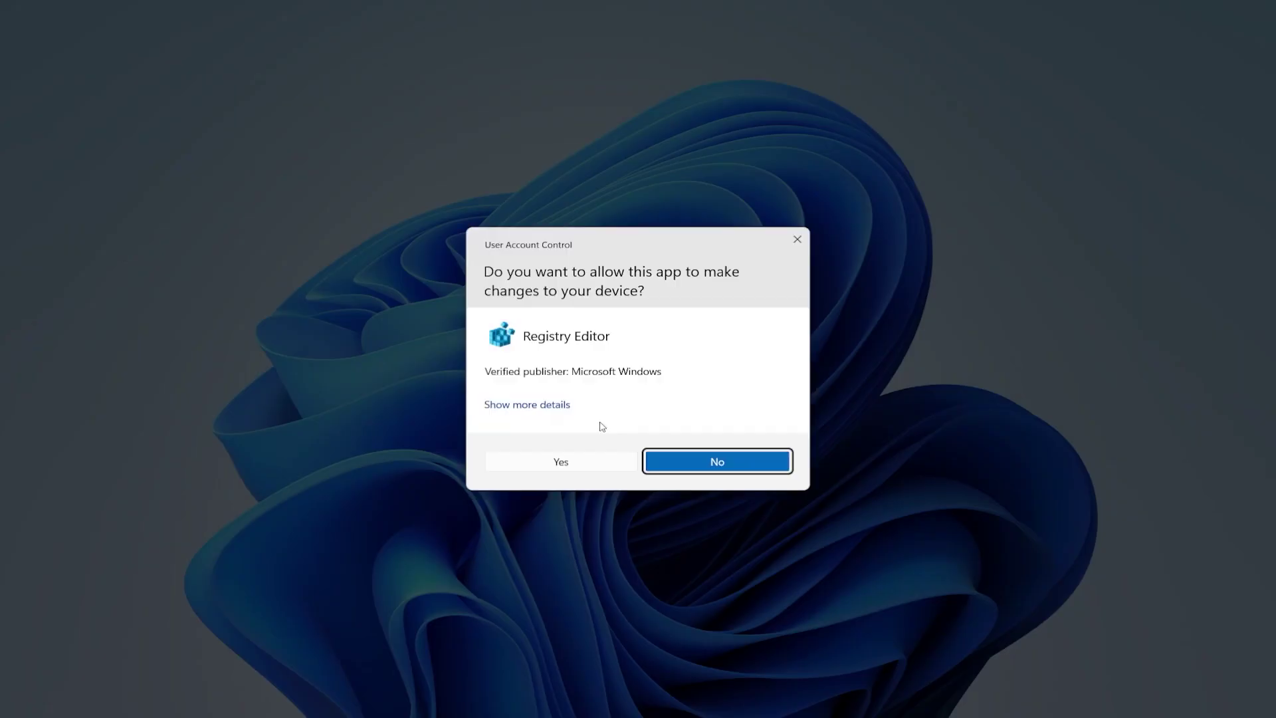
key("Return")
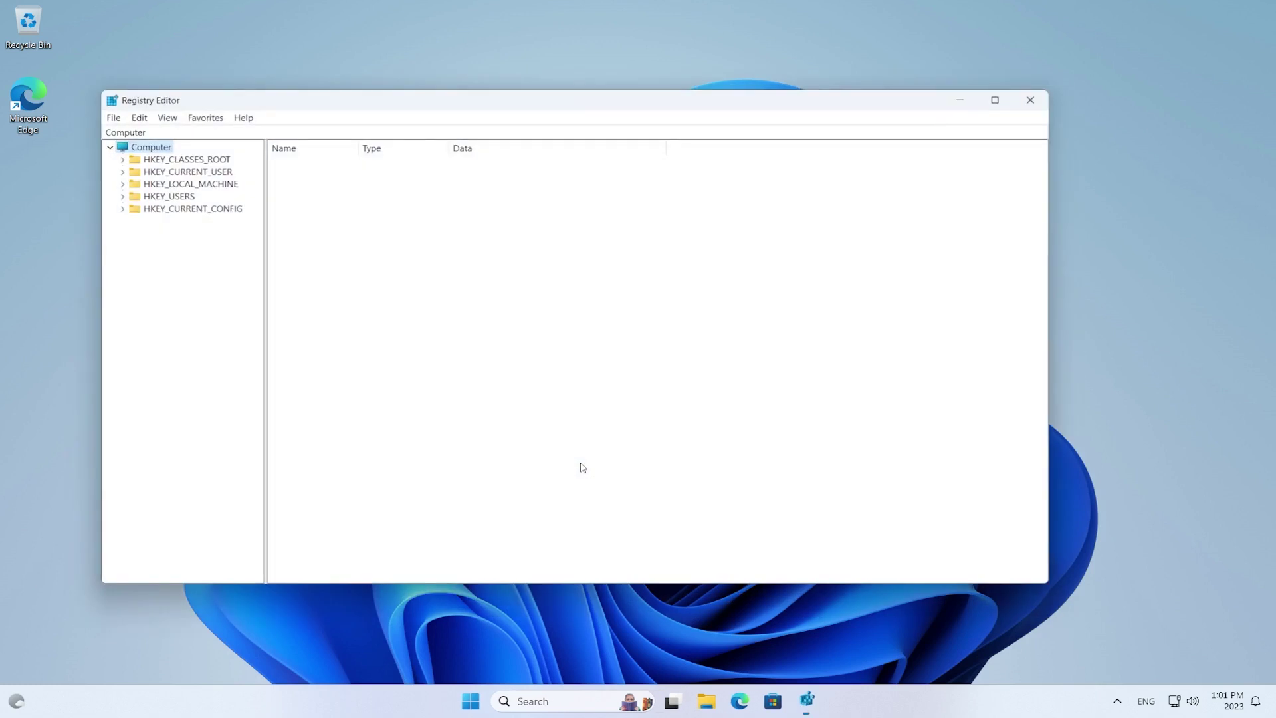
Expand the registry tree down to HKEY_CURRENT_USER\Software\Microsoft
left_click(203, 174)
left_click(122, 172)
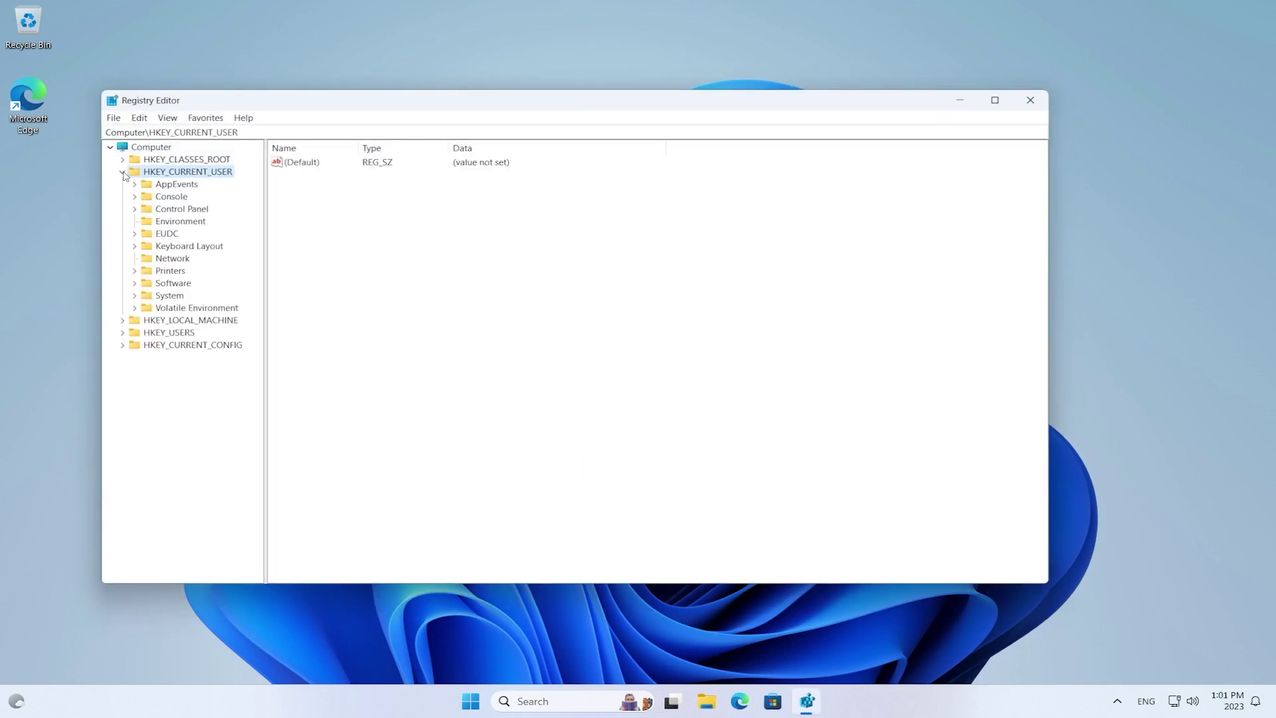
left_click(153, 284)
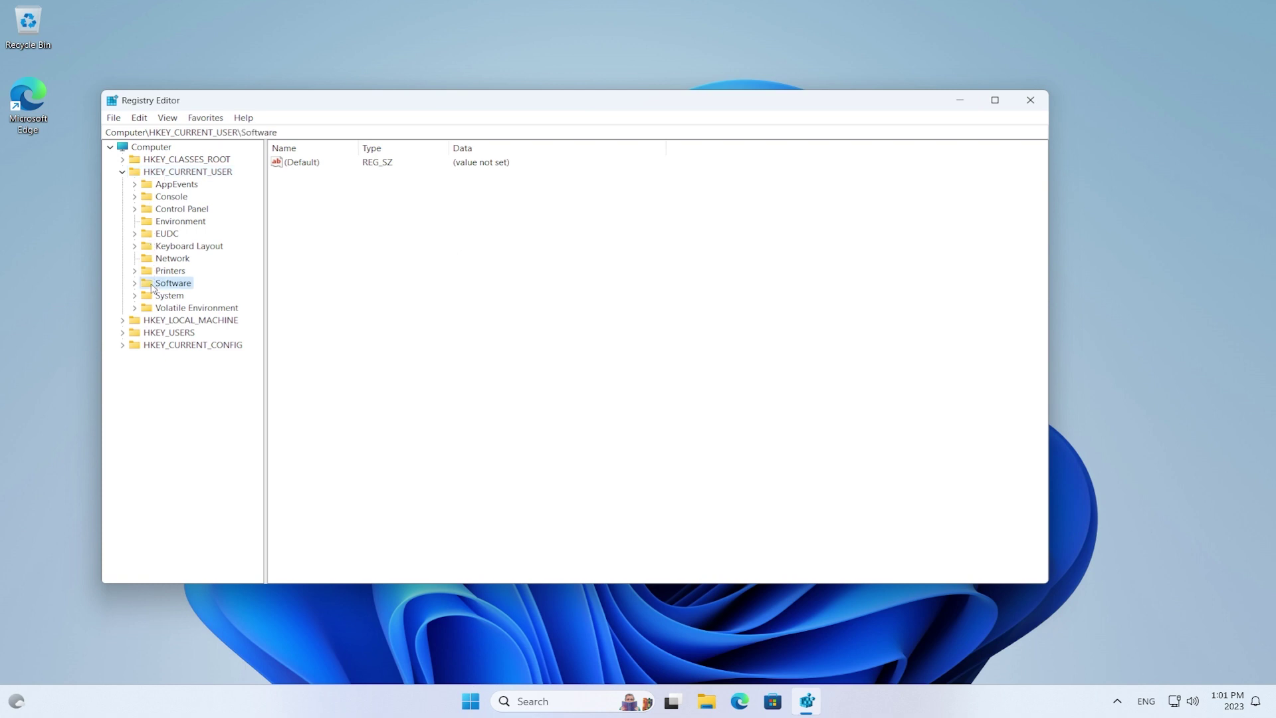
left_click(134, 285)
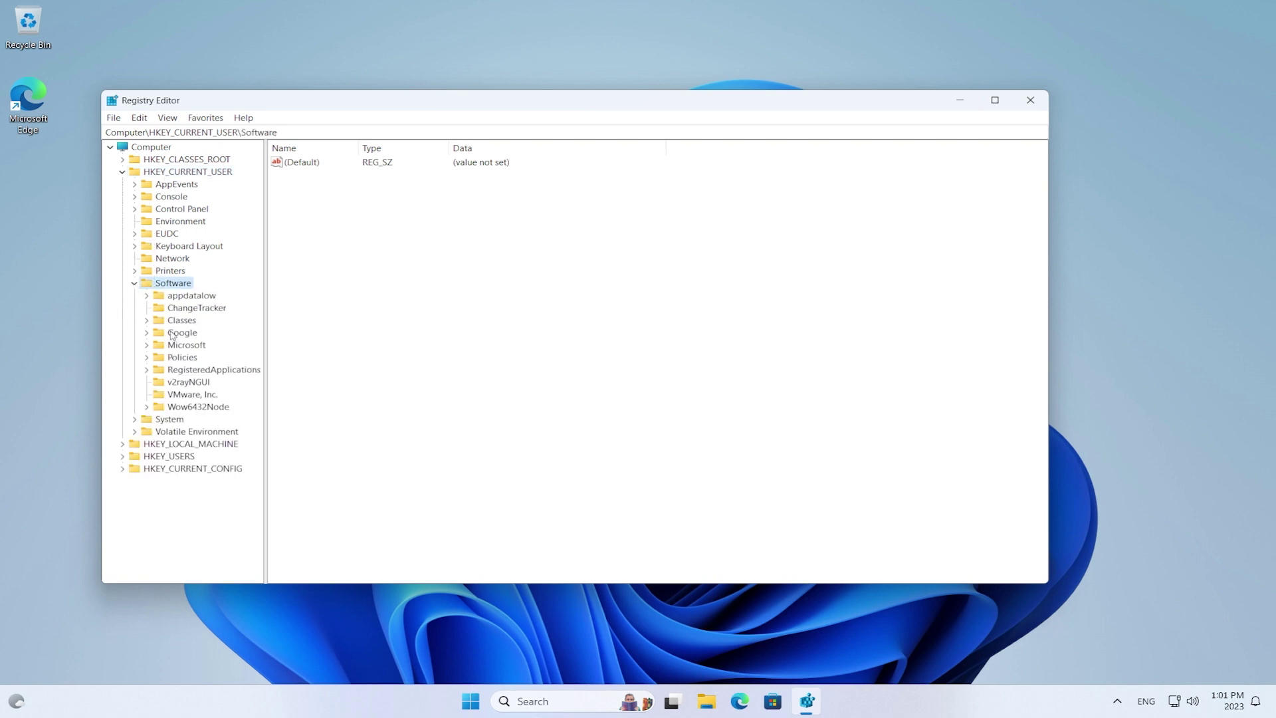
left_click(185, 348)
left_click(146, 345)
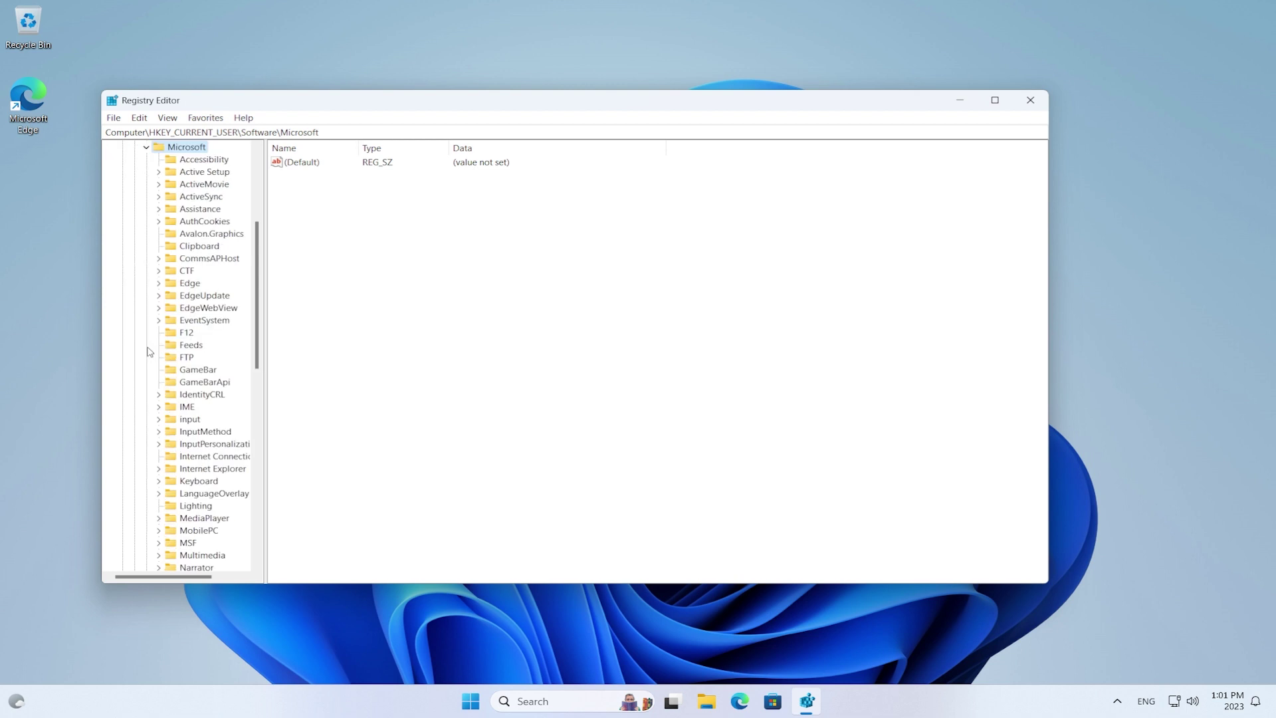
Widen the key tree and open the Windows\Shell\Copilot\BingChat key under Microsoft
left_click_drag(266, 347, 336, 509)
left_click(215, 470)
left_click(159, 470)
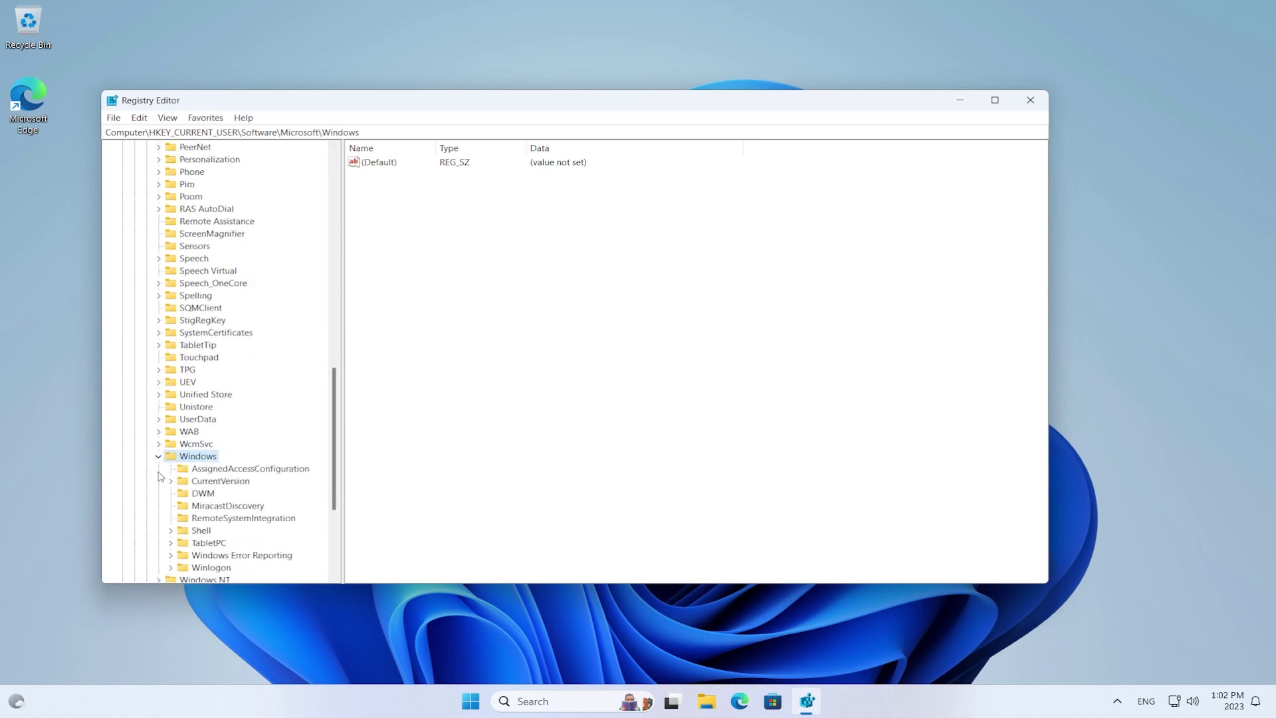
left_click_drag(335, 465, 334, 525)
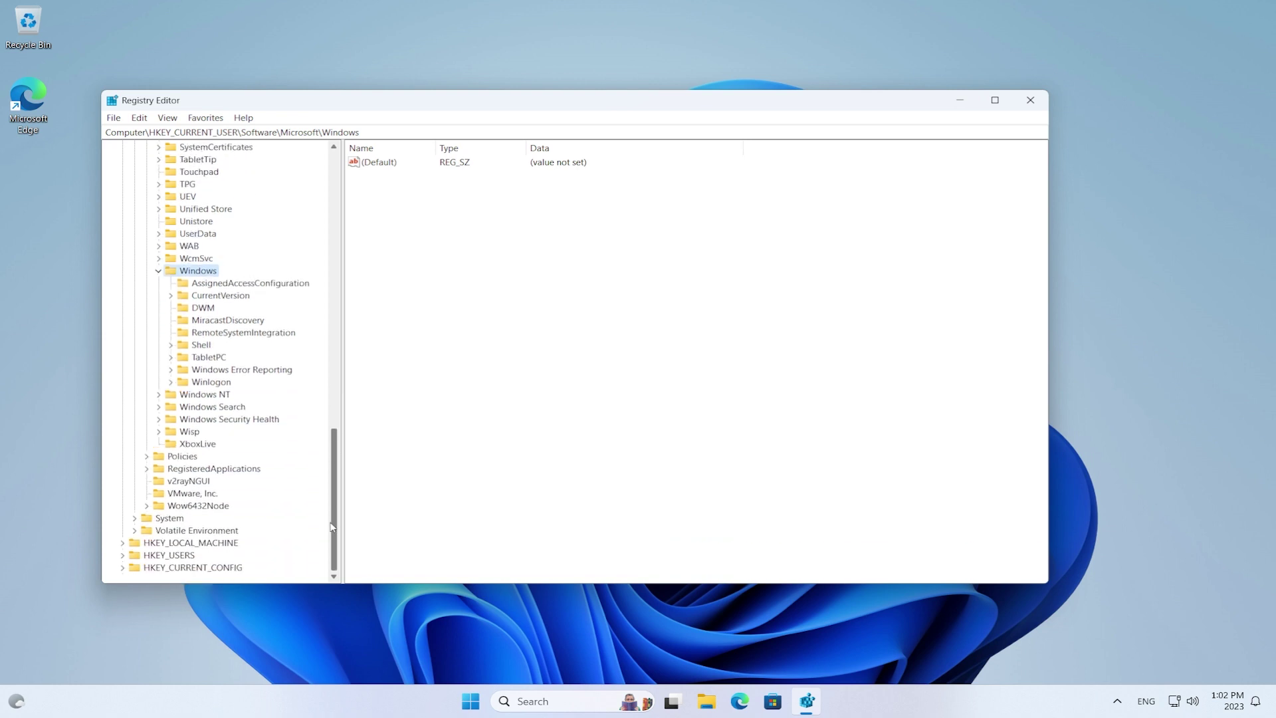
left_click(195, 346)
left_click(171, 345)
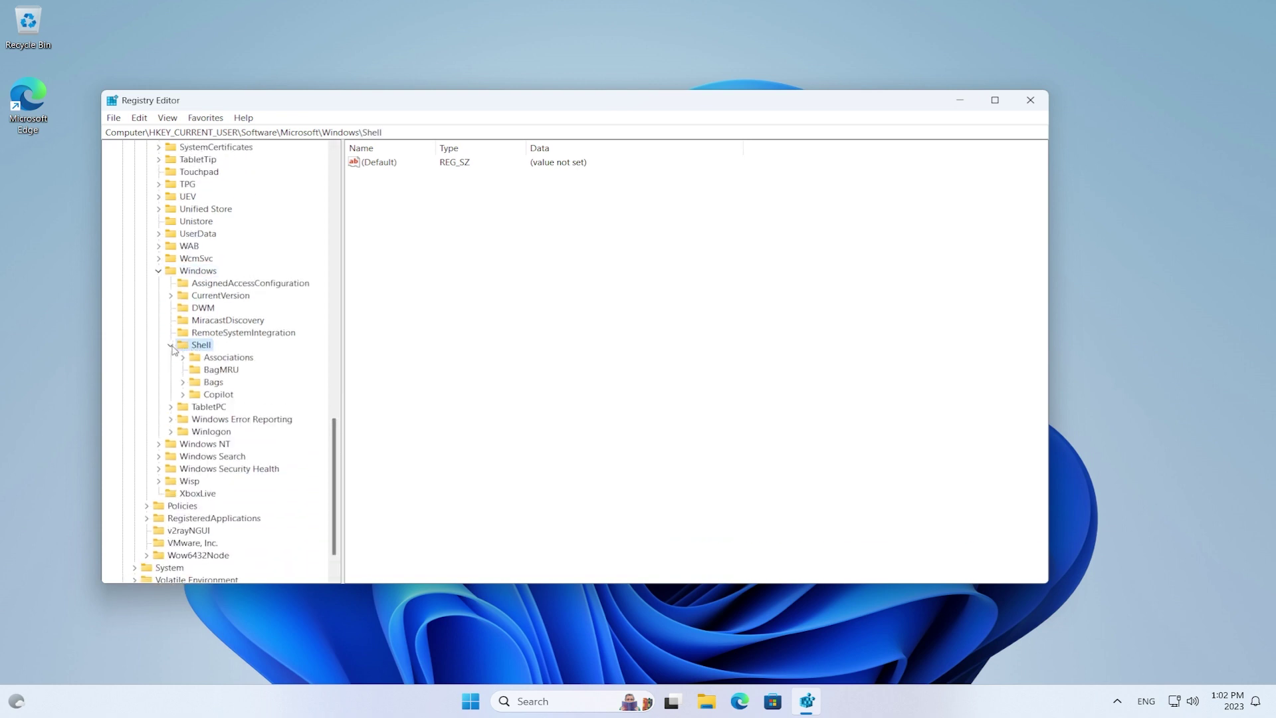
left_click(216, 396)
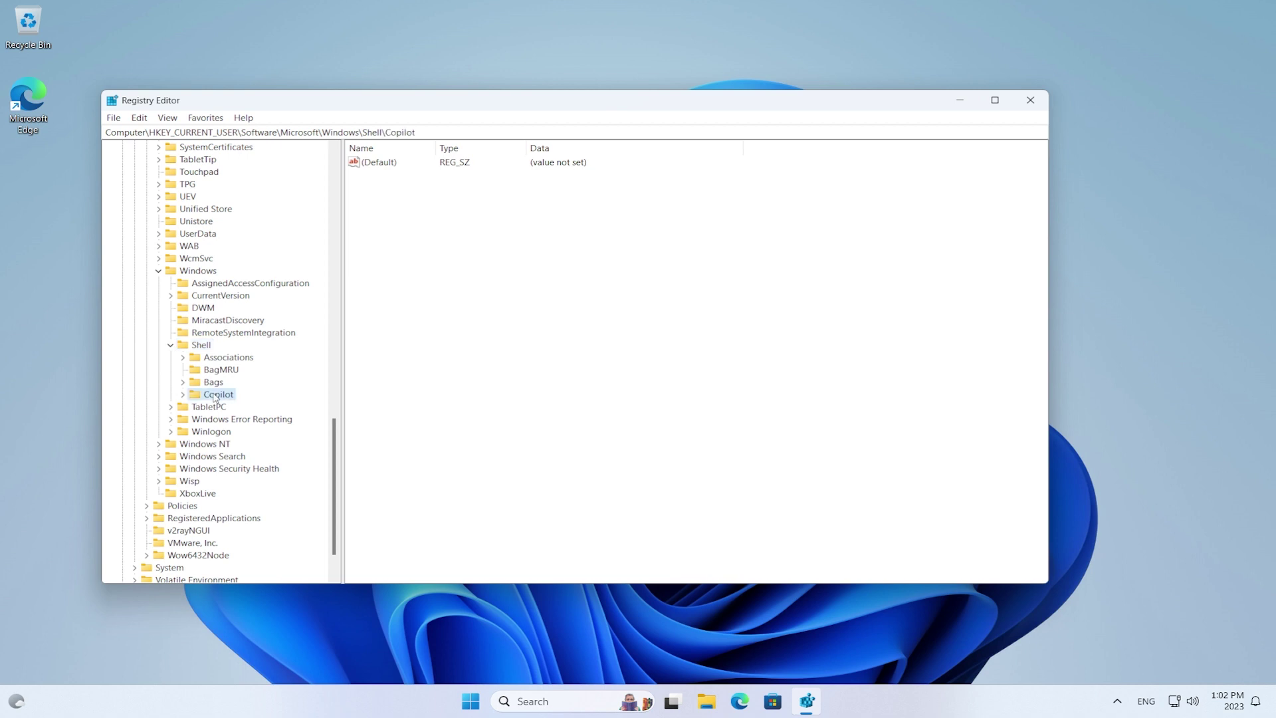
left_click(183, 395)
left_click(228, 409)
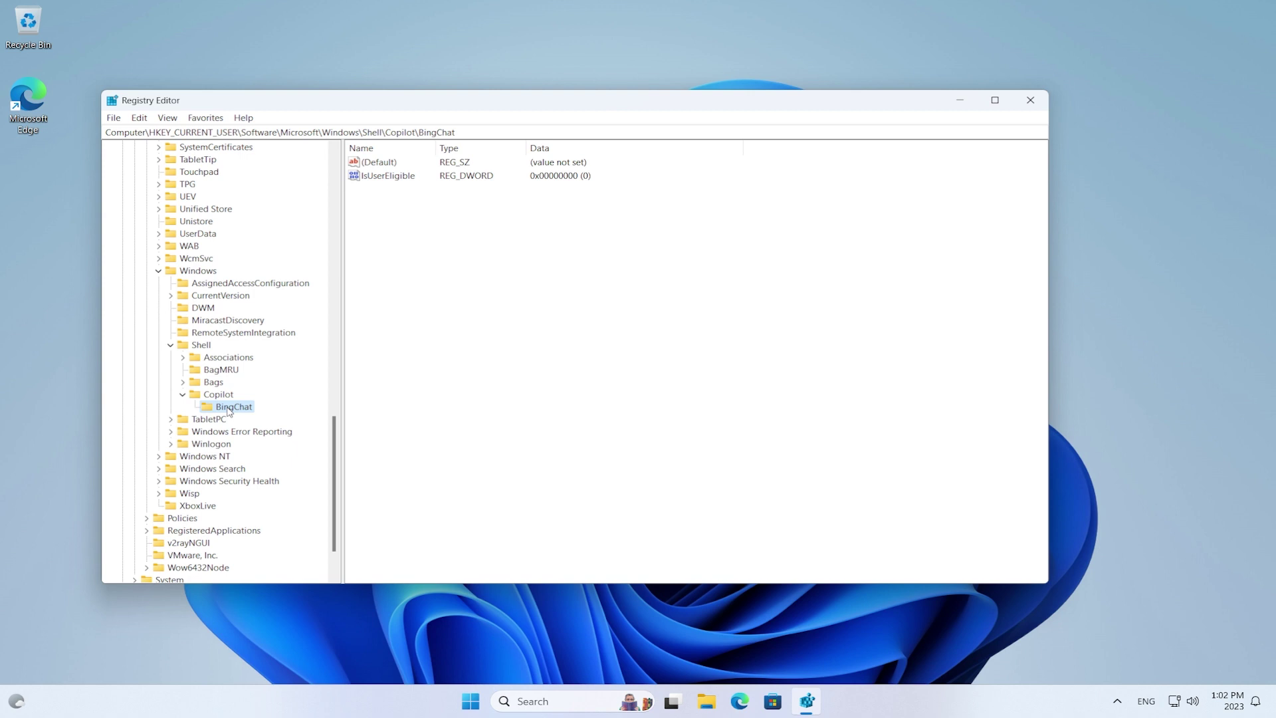
Set the IsUserEligible DWORD value in the BingChat key to 1 and minimise Registry Editor
left_click(384, 179)
double_click(385, 179)
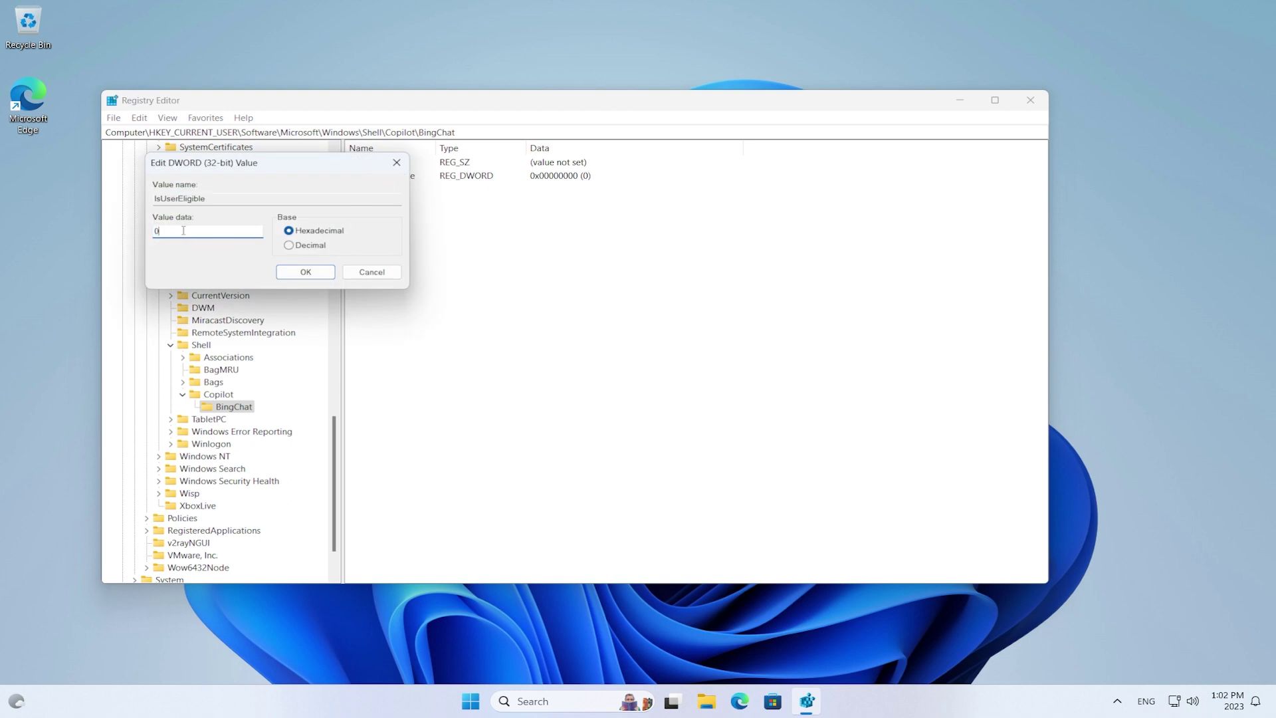
type("1")
left_click(296, 274)
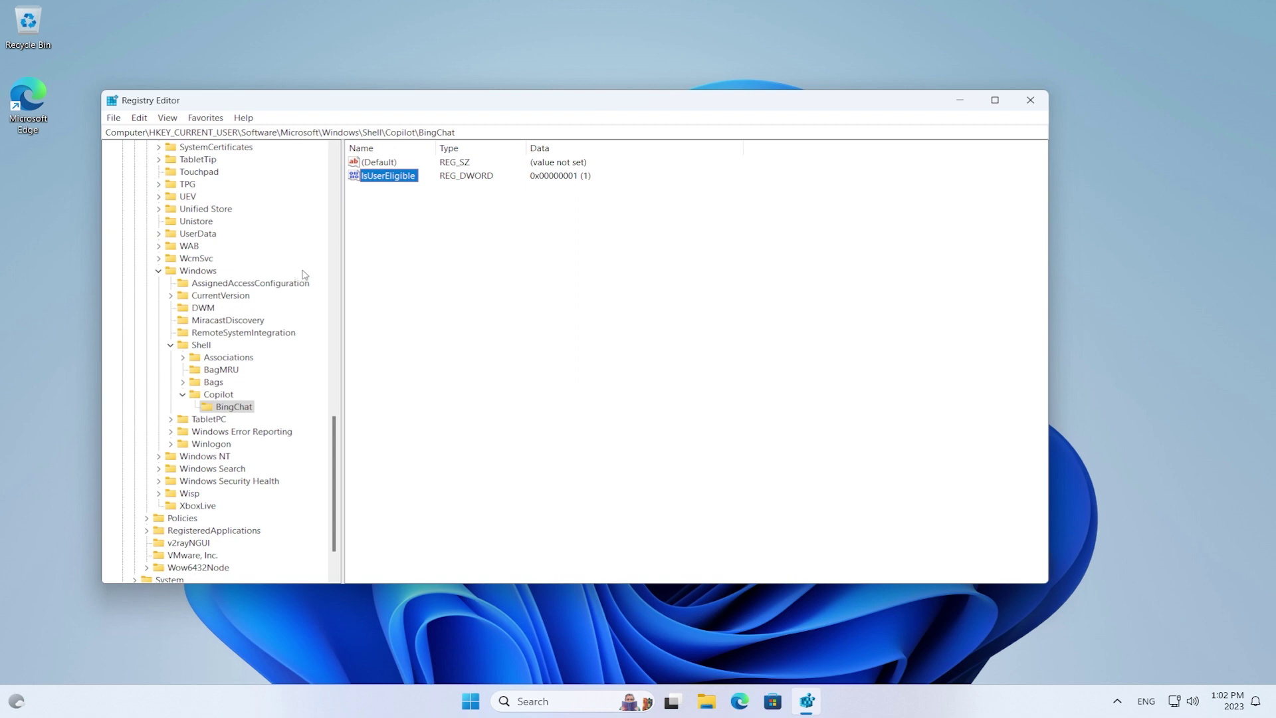
left_click(507, 271)
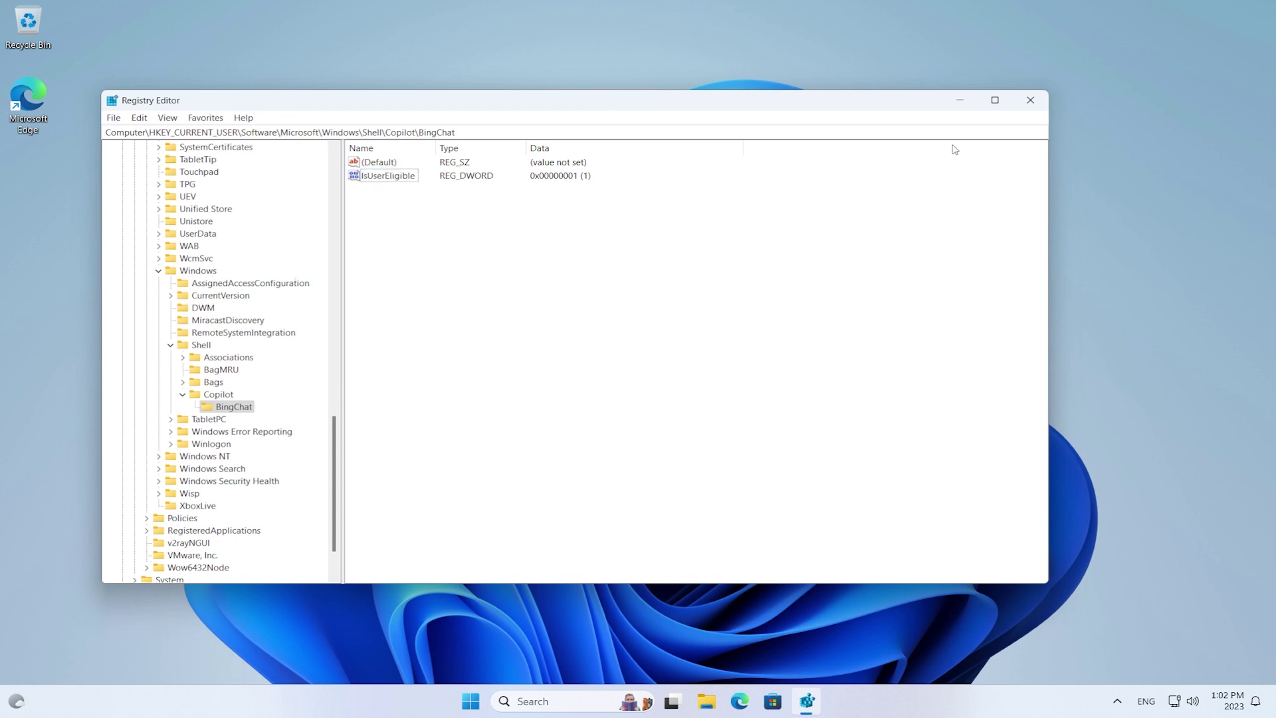
left_click(960, 100)
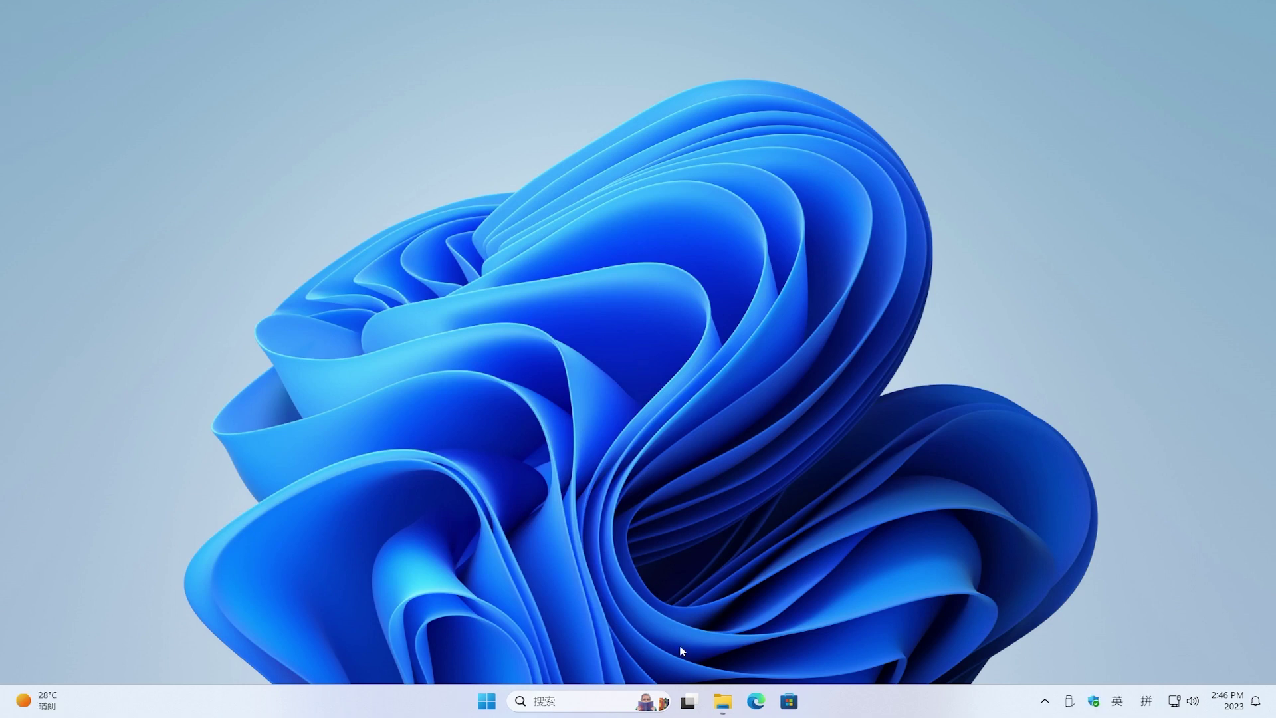
Copy the full path of the ViVeTool-v0.3.3 folder in Downloads and minimise File Explorer
left_click(722, 701)
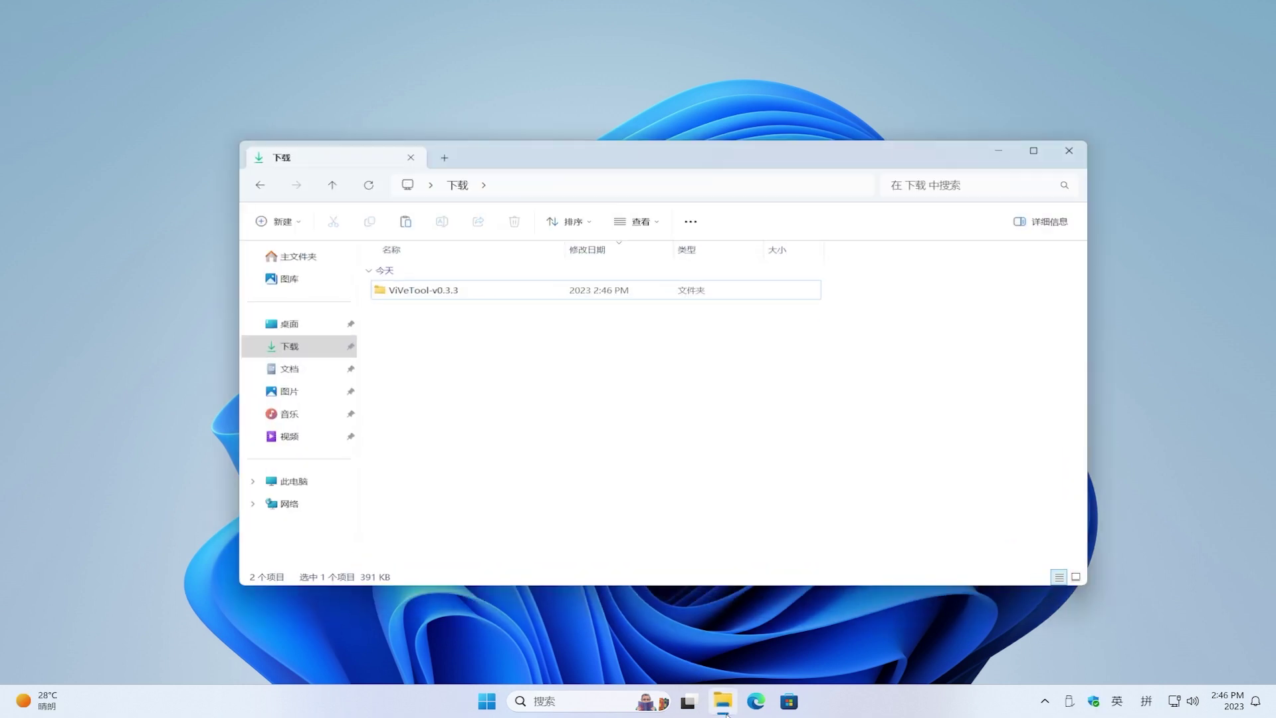
double_click(575, 290)
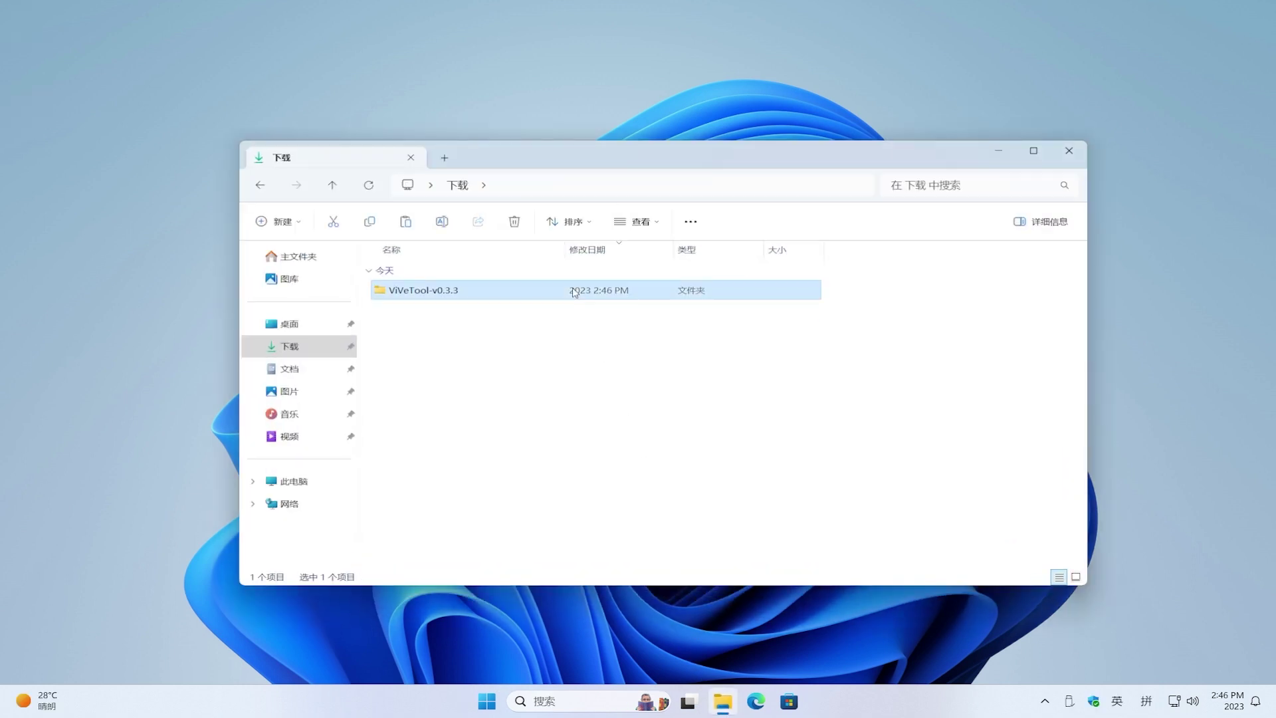
left_click(664, 185)
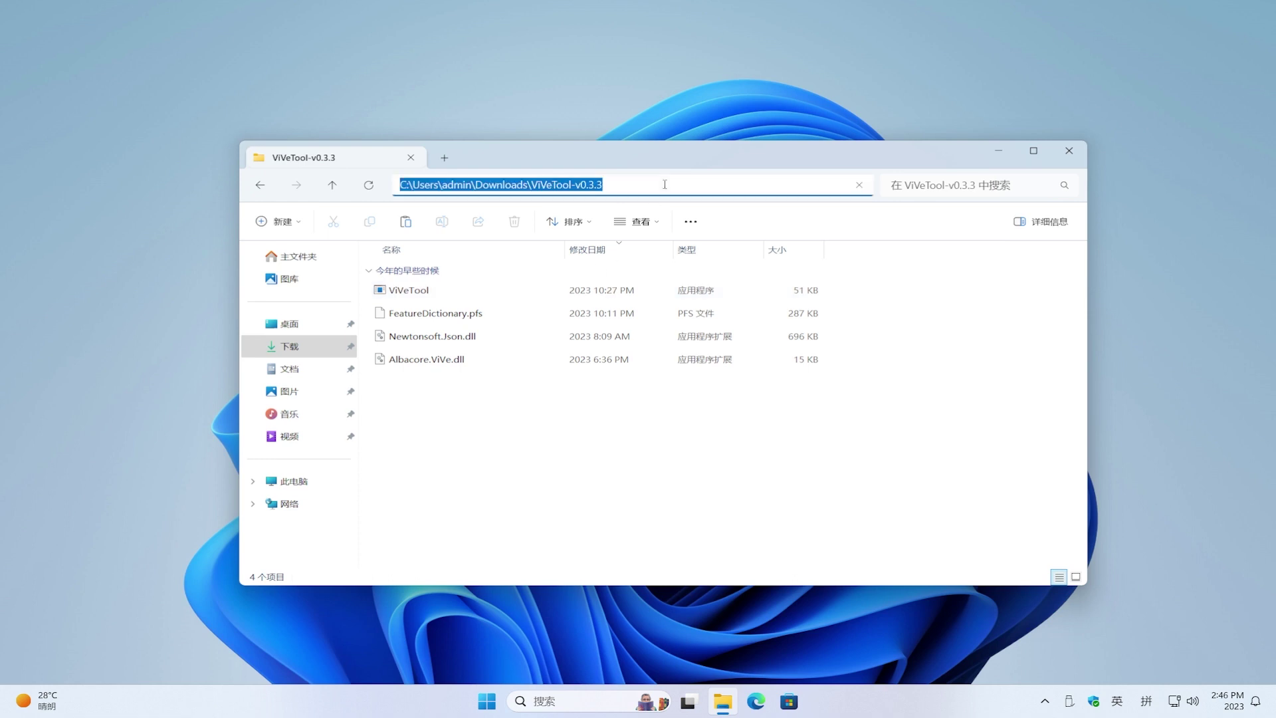
right_click(665, 188)
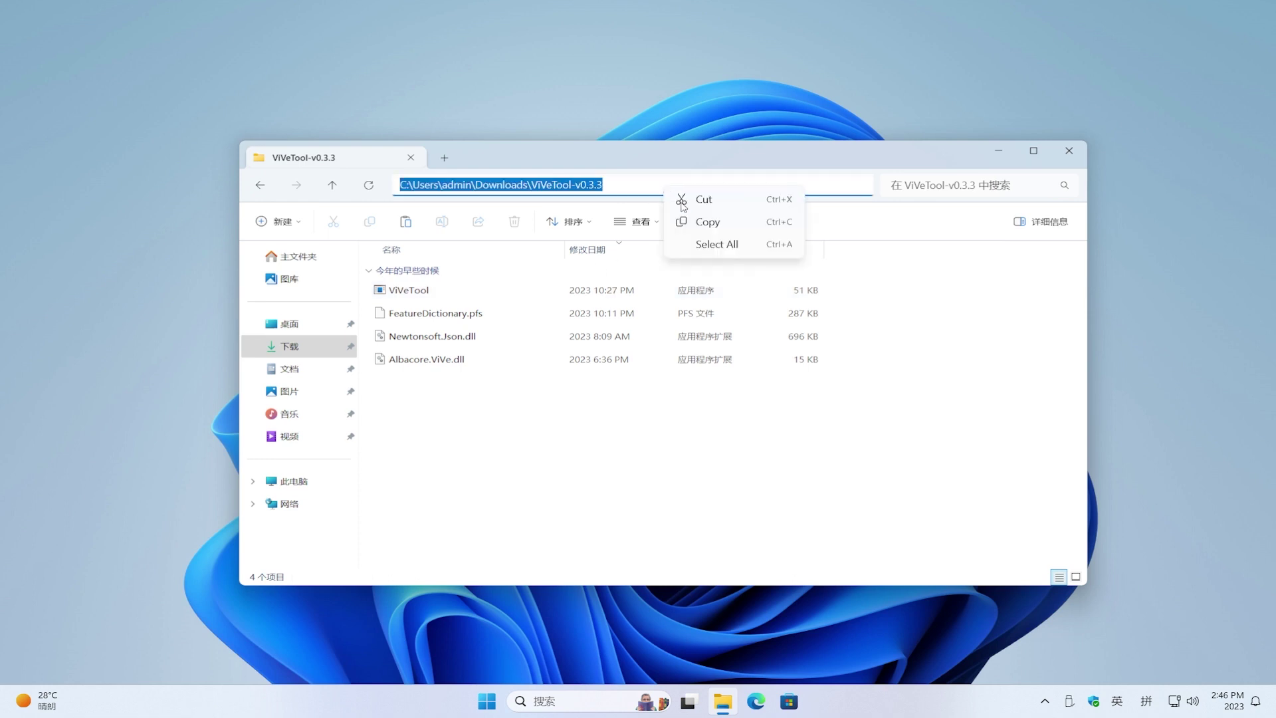
left_click(690, 223)
left_click(1000, 159)
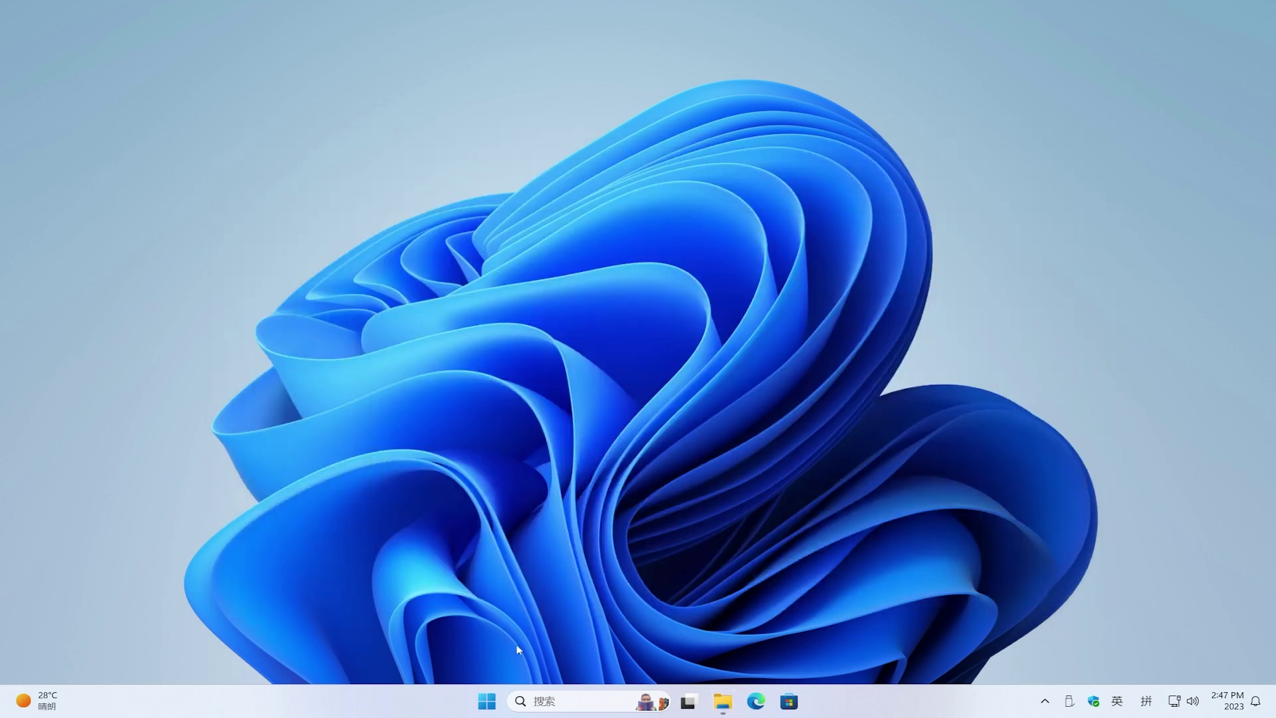
Search for cmd, run Command Prompt as administrator, and move its window toward the middle of the desktop
left_click(487, 701)
type("cmd")
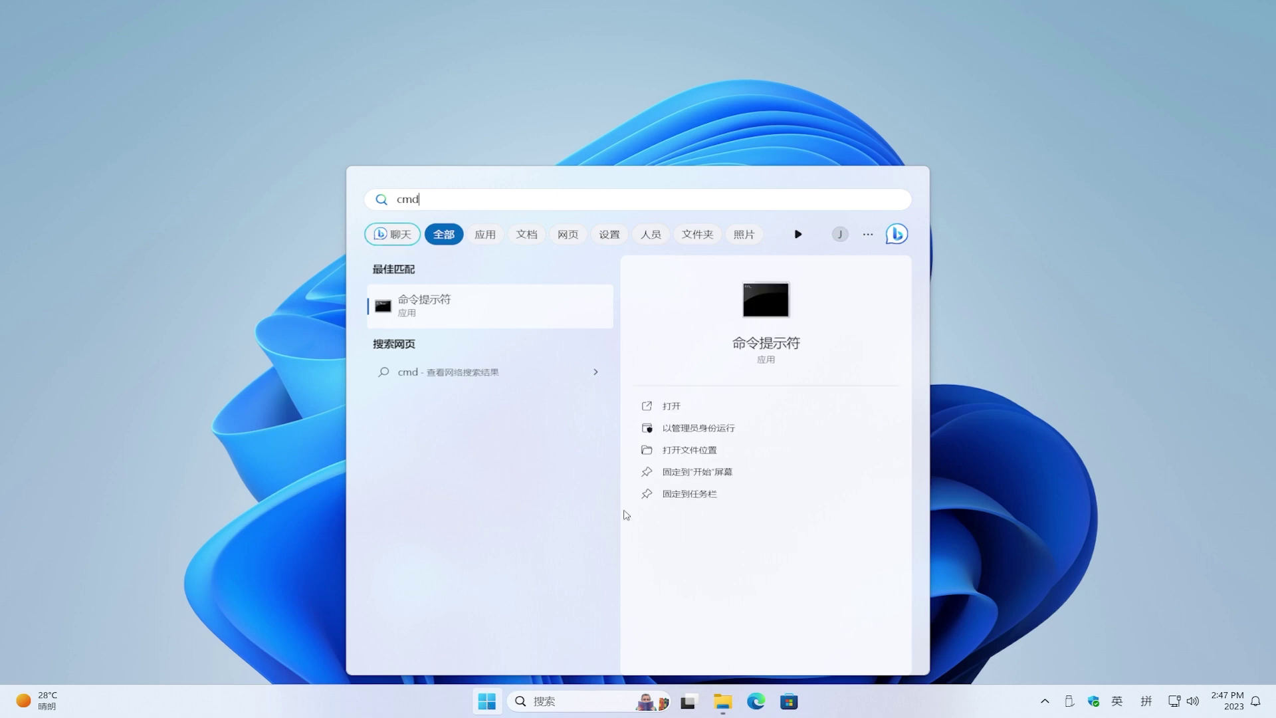
left_click(719, 430)
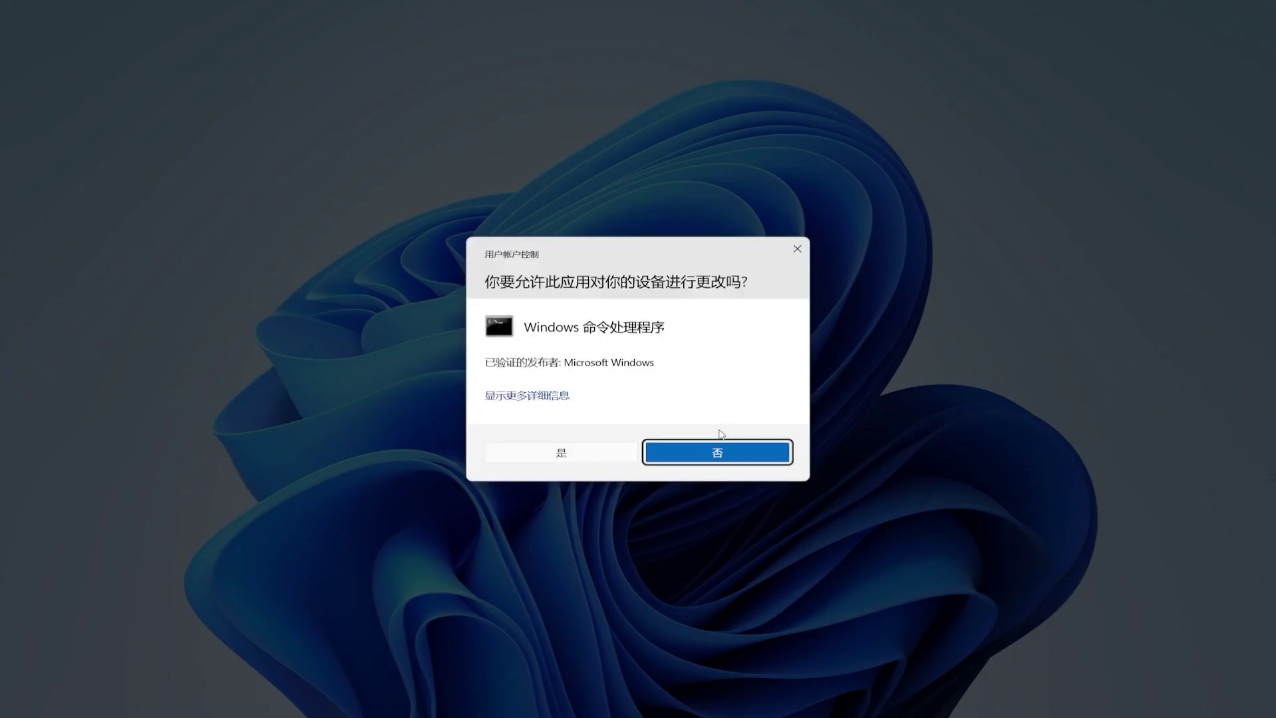
left_click(632, 457)
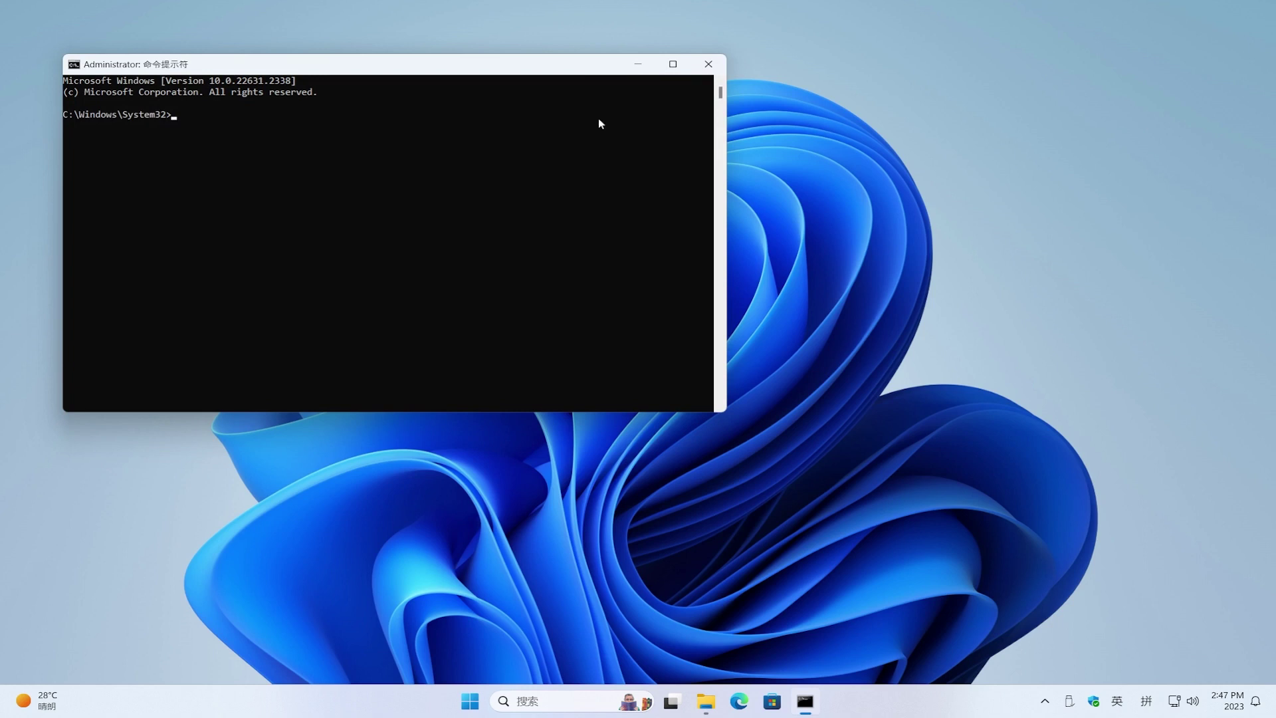
left_click_drag(569, 64, 768, 184)
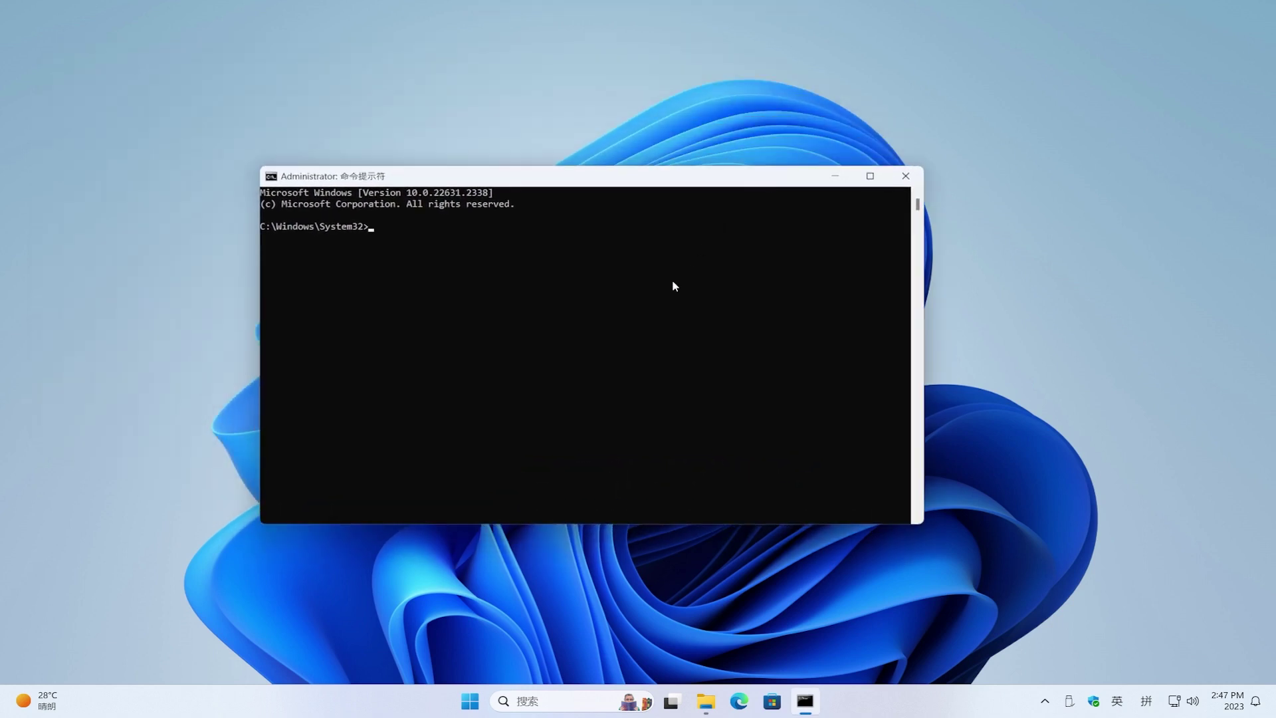
Change to the copied ViVeTool-v0.3.3 folder path in Downloads and run vivetool /enable /id:44774629,44850061,44776738,42105254,41655236
type("cd")
key("ctrl+v")
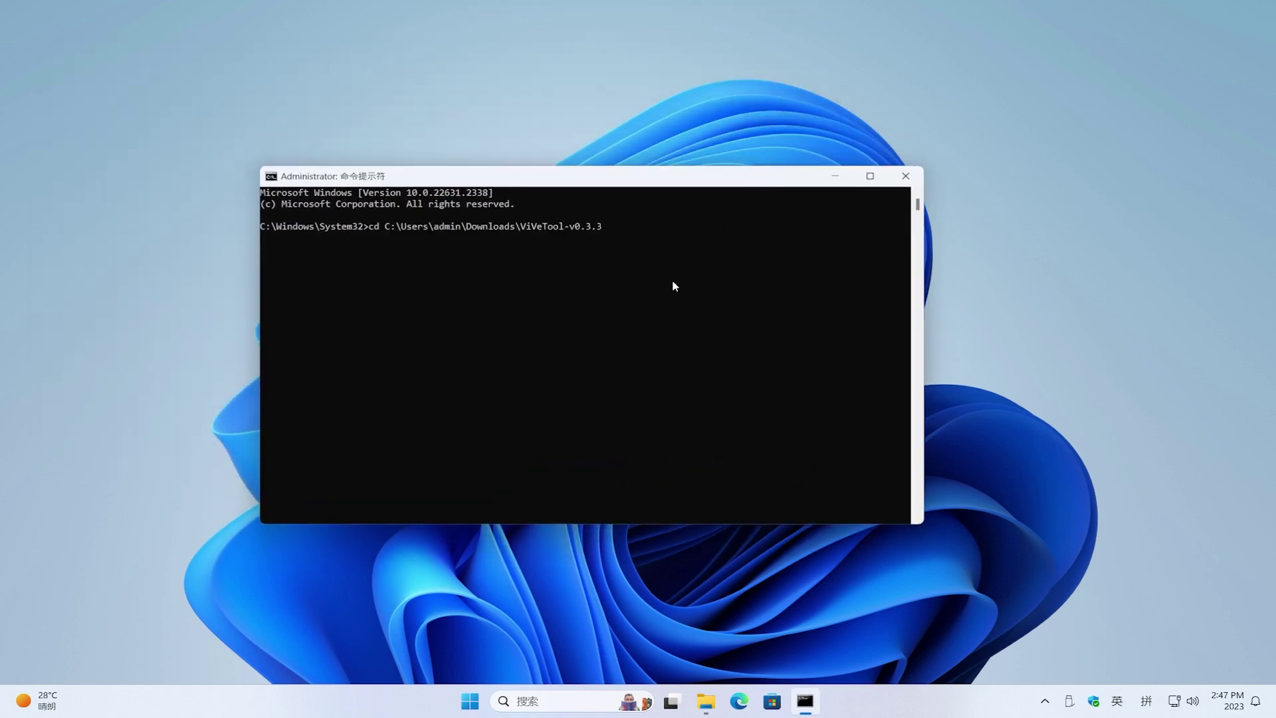
key("Return")
key("ctrl+v")
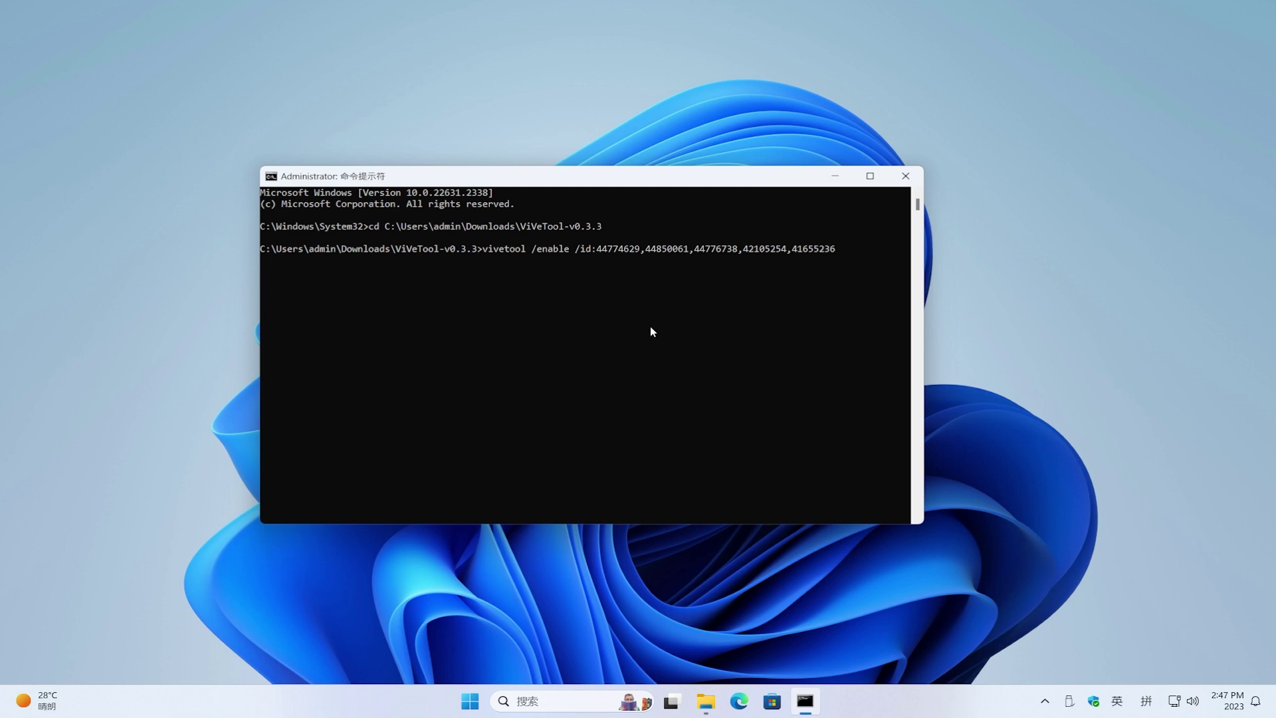
key("Return")
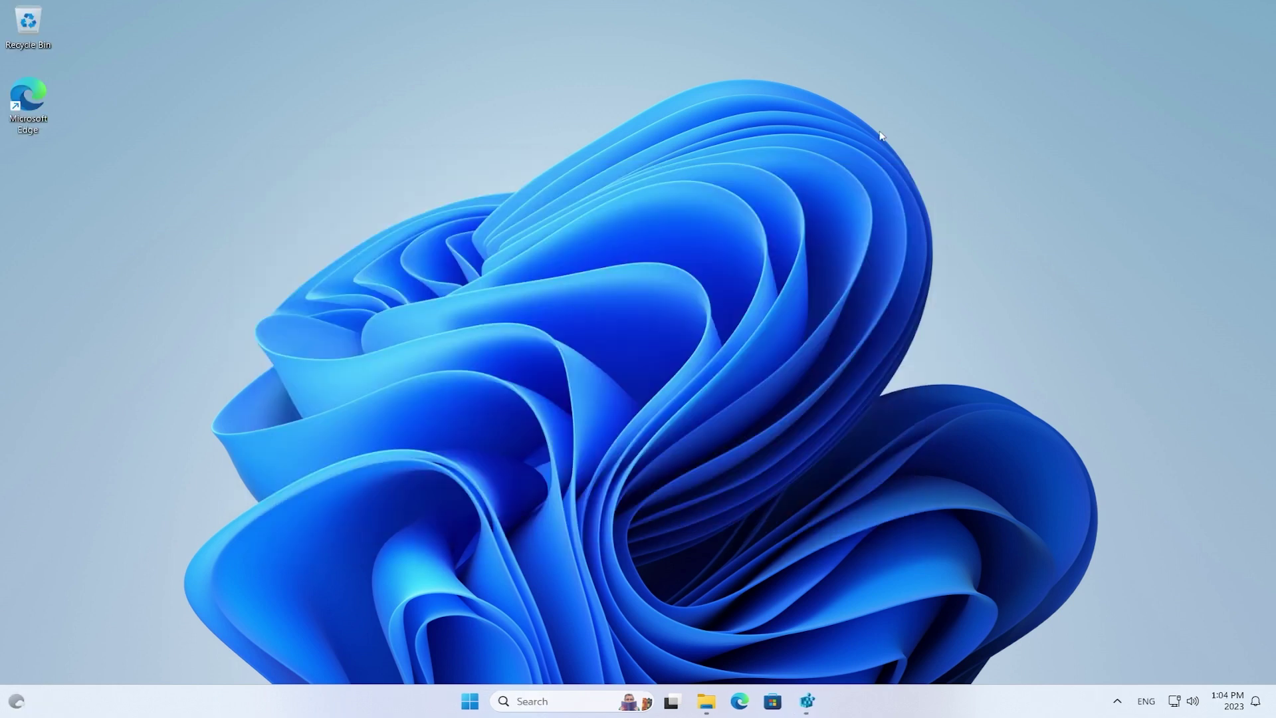
Restart the computer, and open and close the Copilot pane to check that it works
left_click(473, 701)
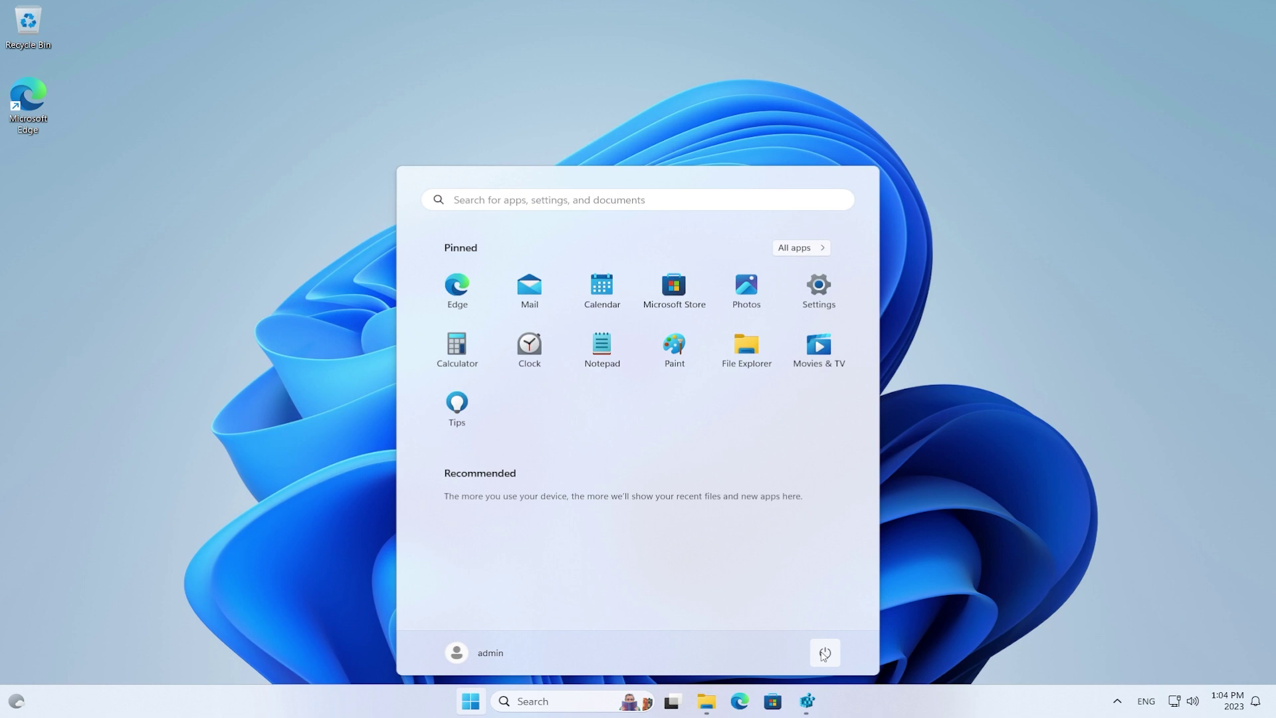
left_click(824, 654)
left_click(816, 621)
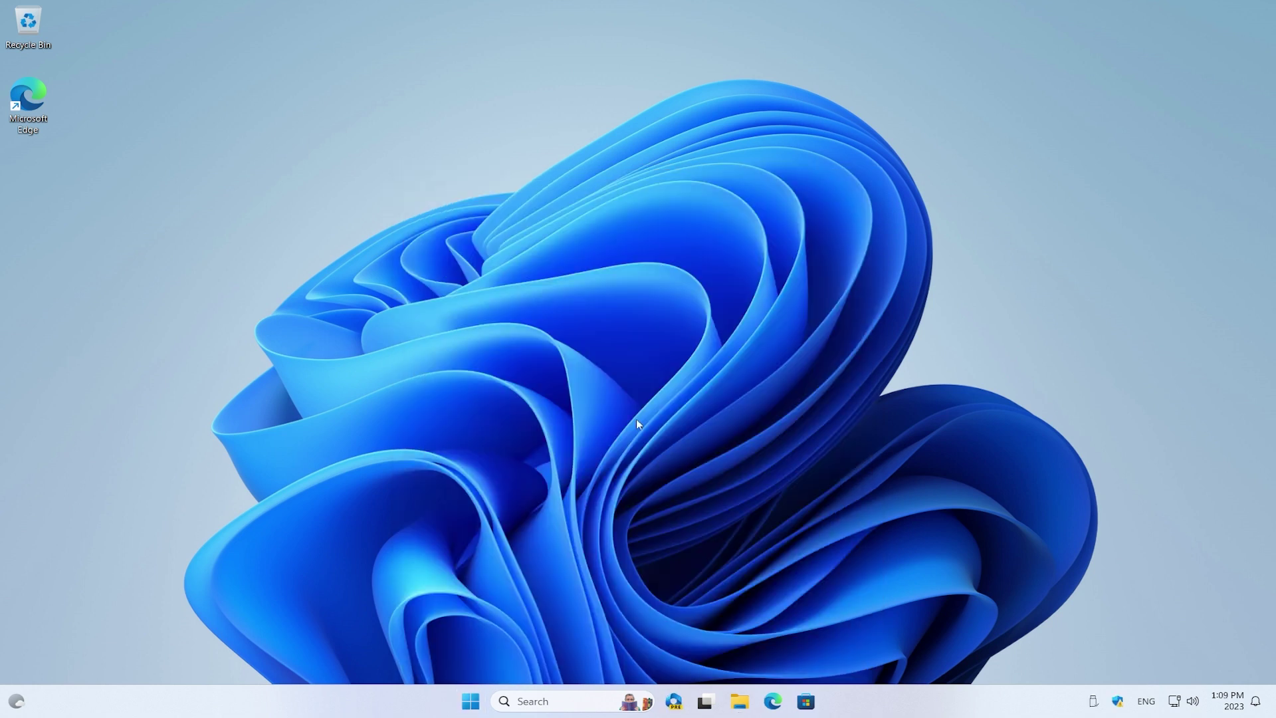
left_click(674, 704)
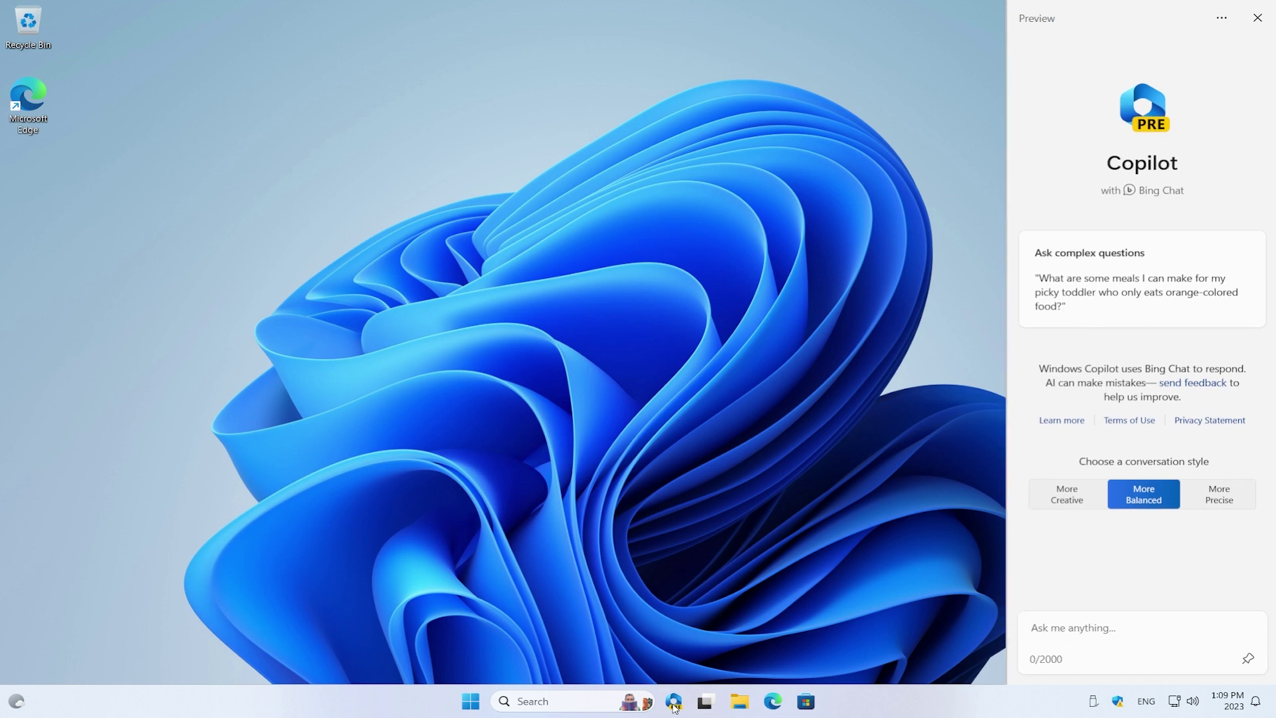
left_click(674, 703)
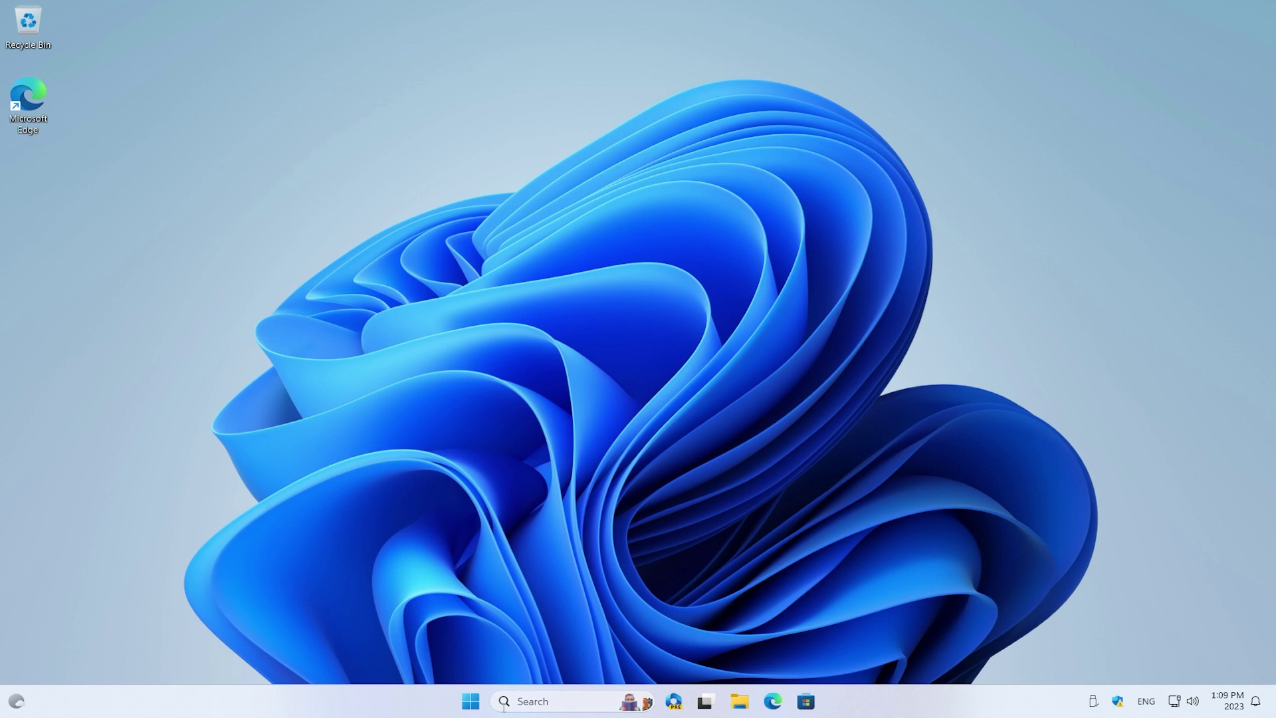
Set the Windows display language to 中文(中华人民共和国) in the Language & region settings and sign out to apply it
left_click(471, 705)
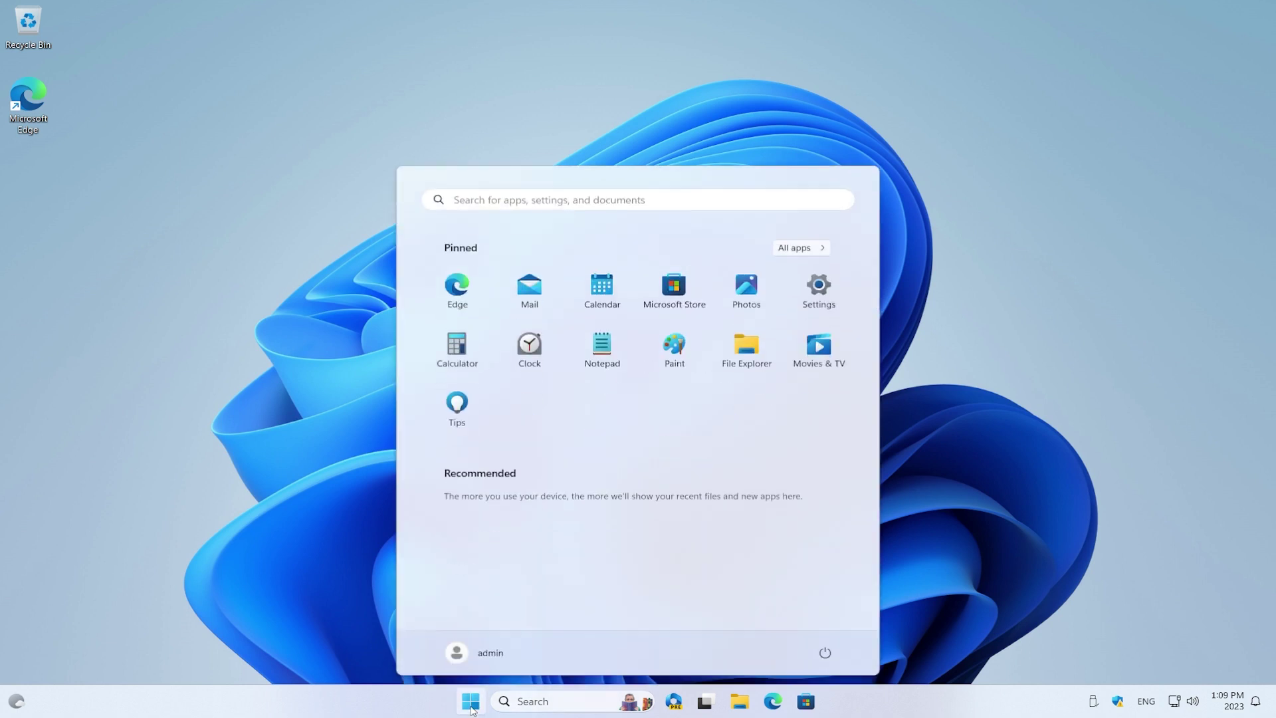
left_click(818, 289)
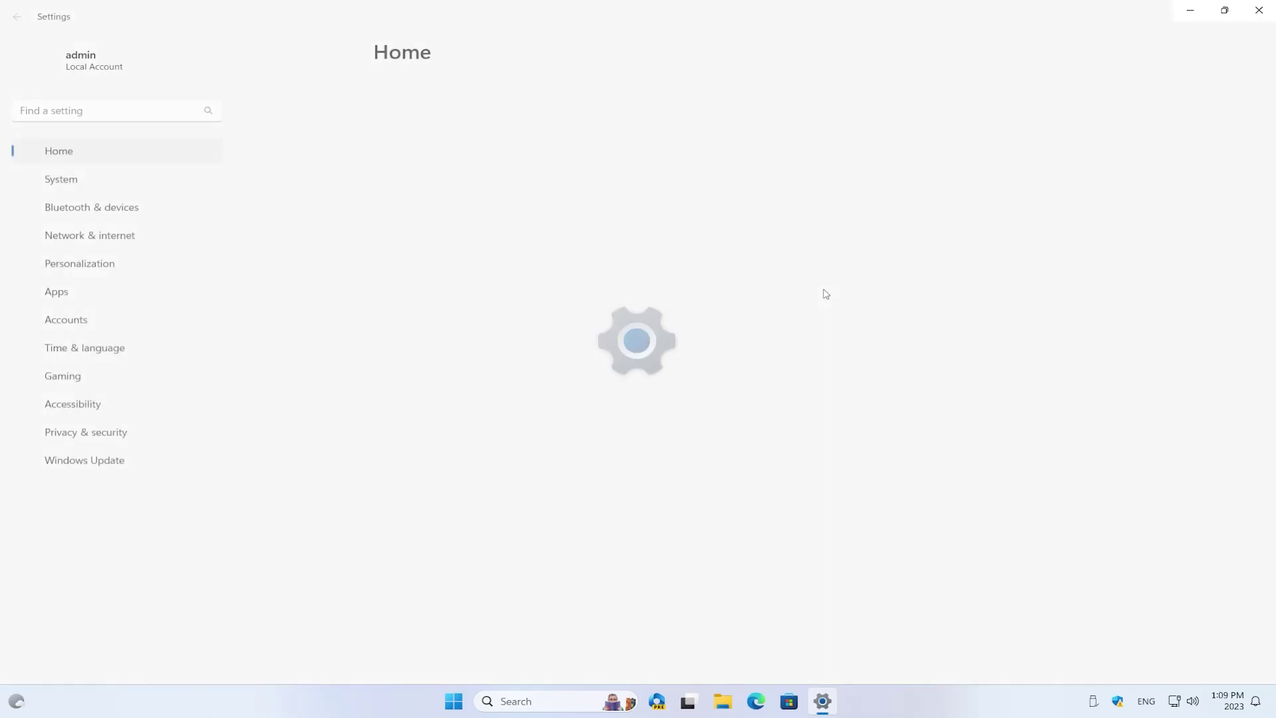
left_click(118, 348)
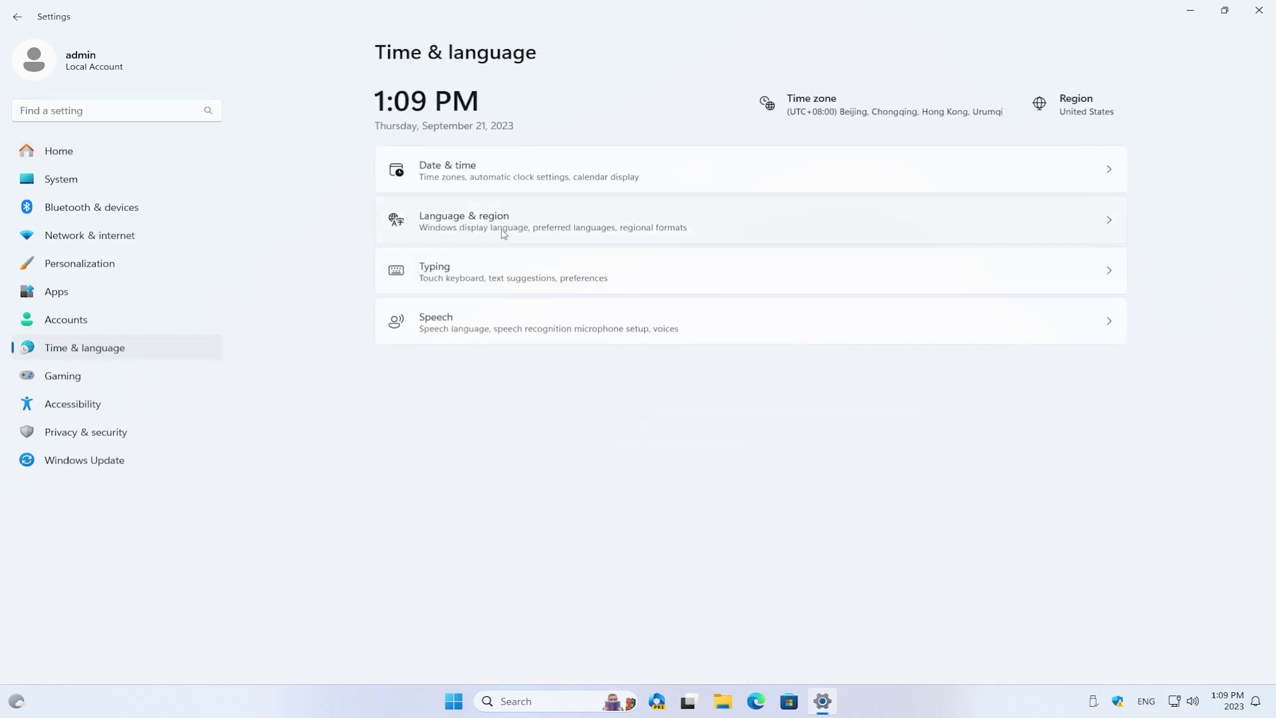
left_click(503, 233)
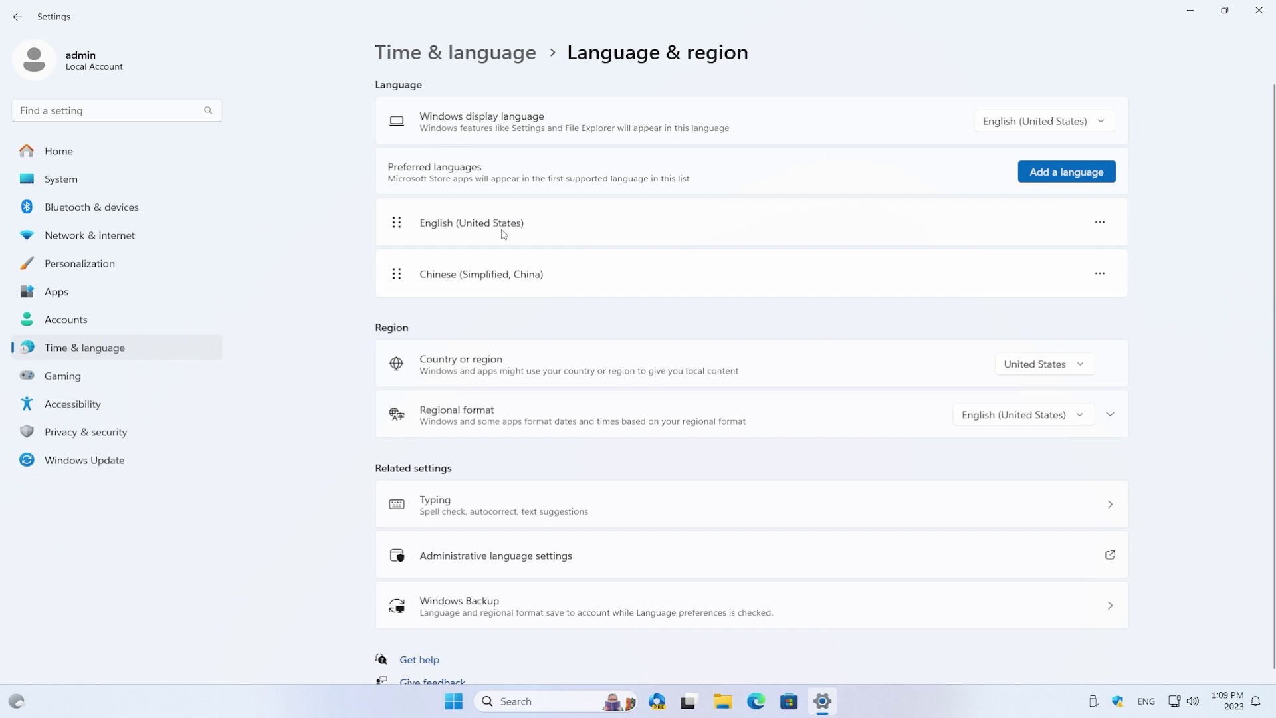
left_click(1054, 122)
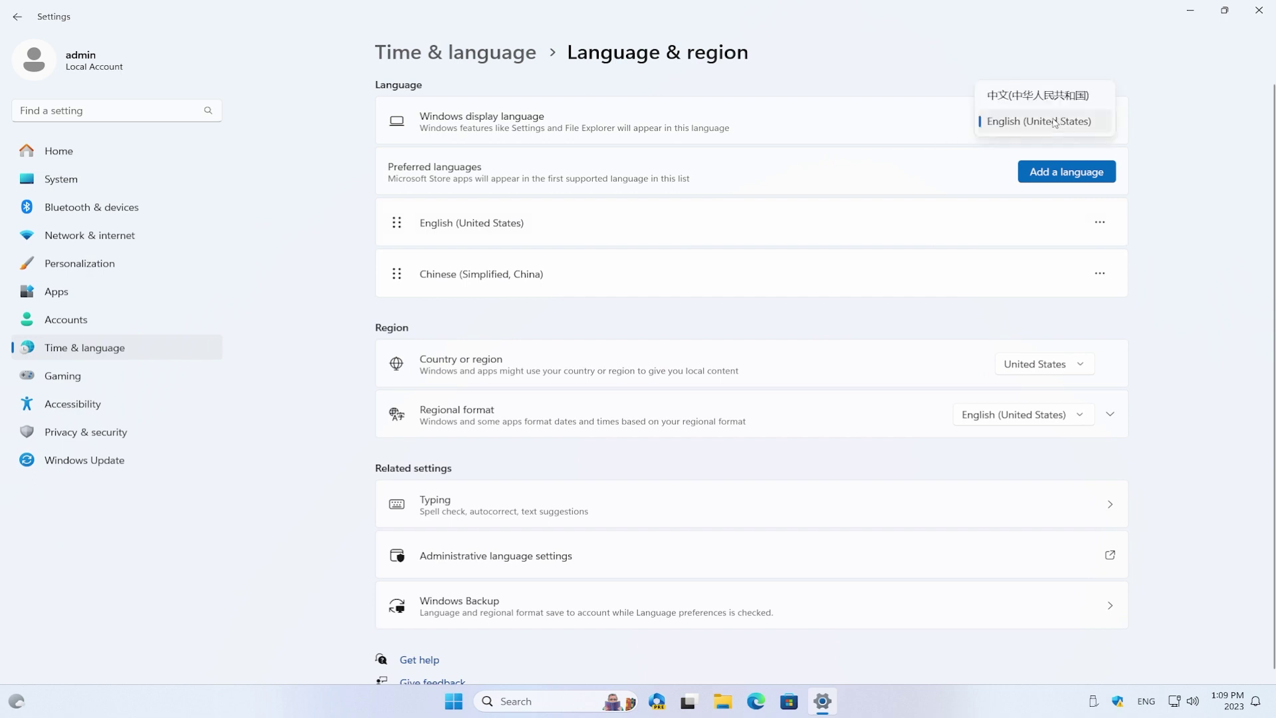
left_click(1062, 99)
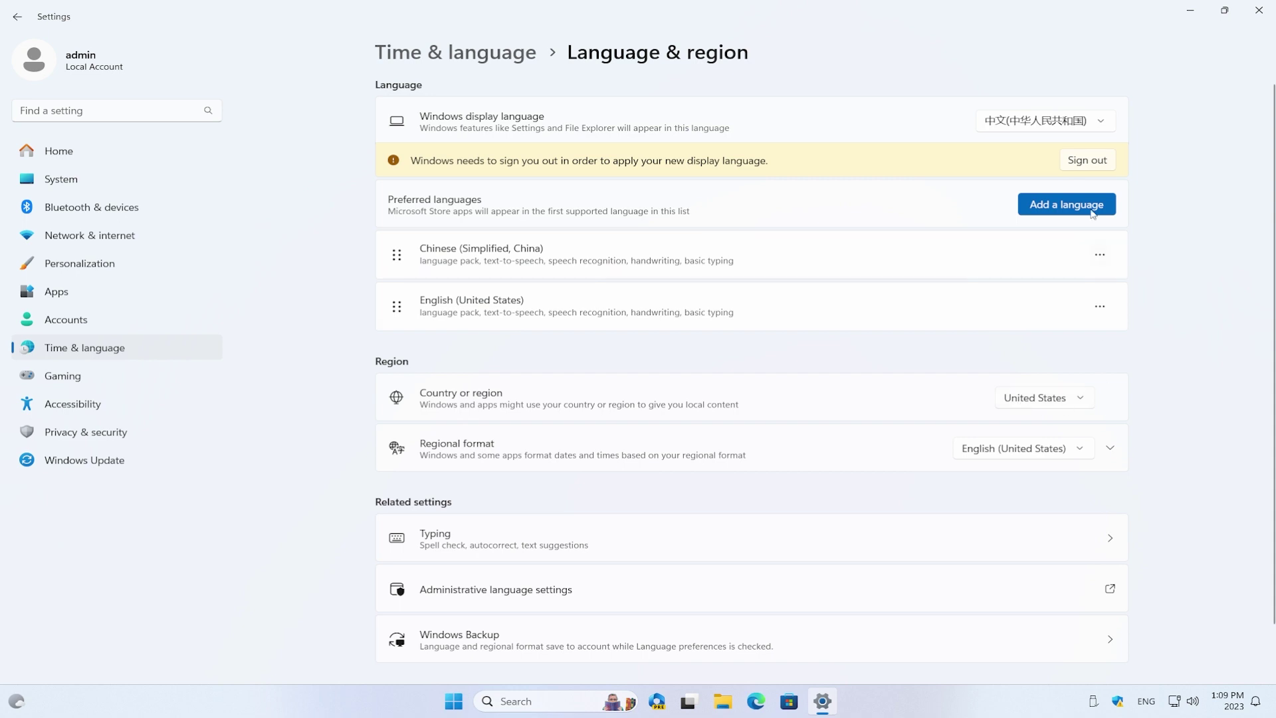
left_click(1096, 162)
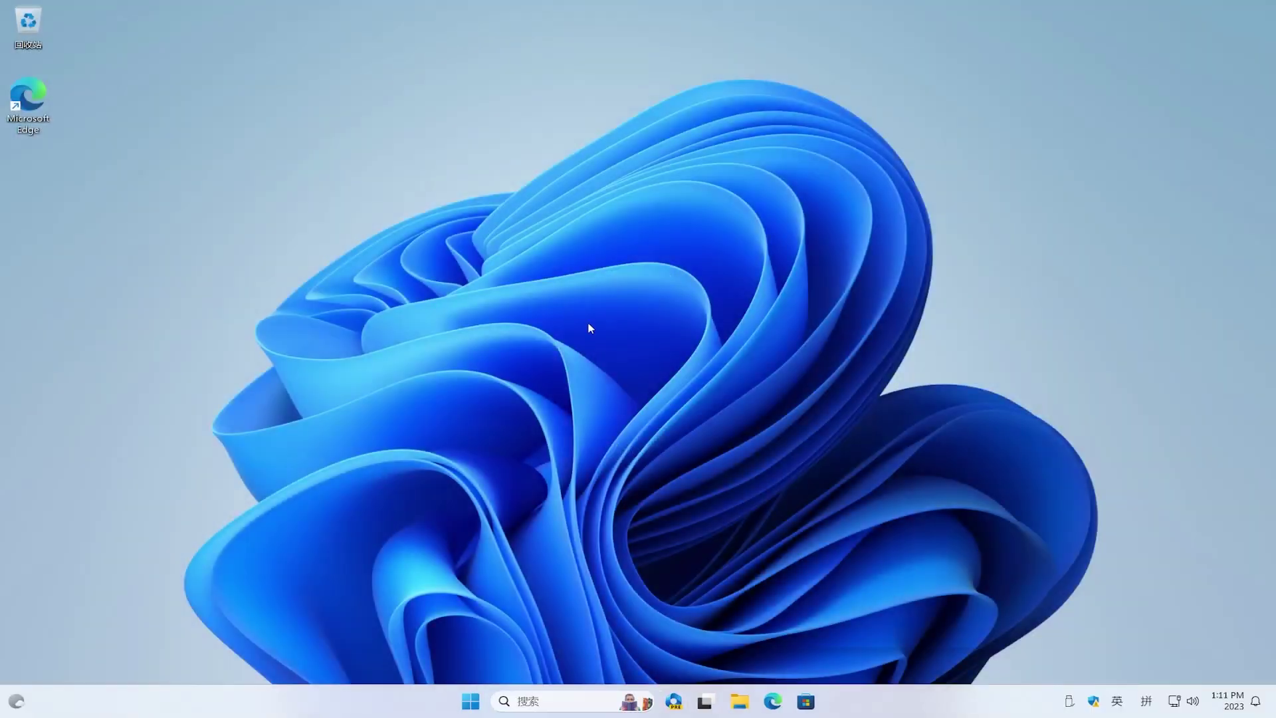
Open the Copilot pane on the Chinese desktop and open Settings alongside it
left_click(676, 703)
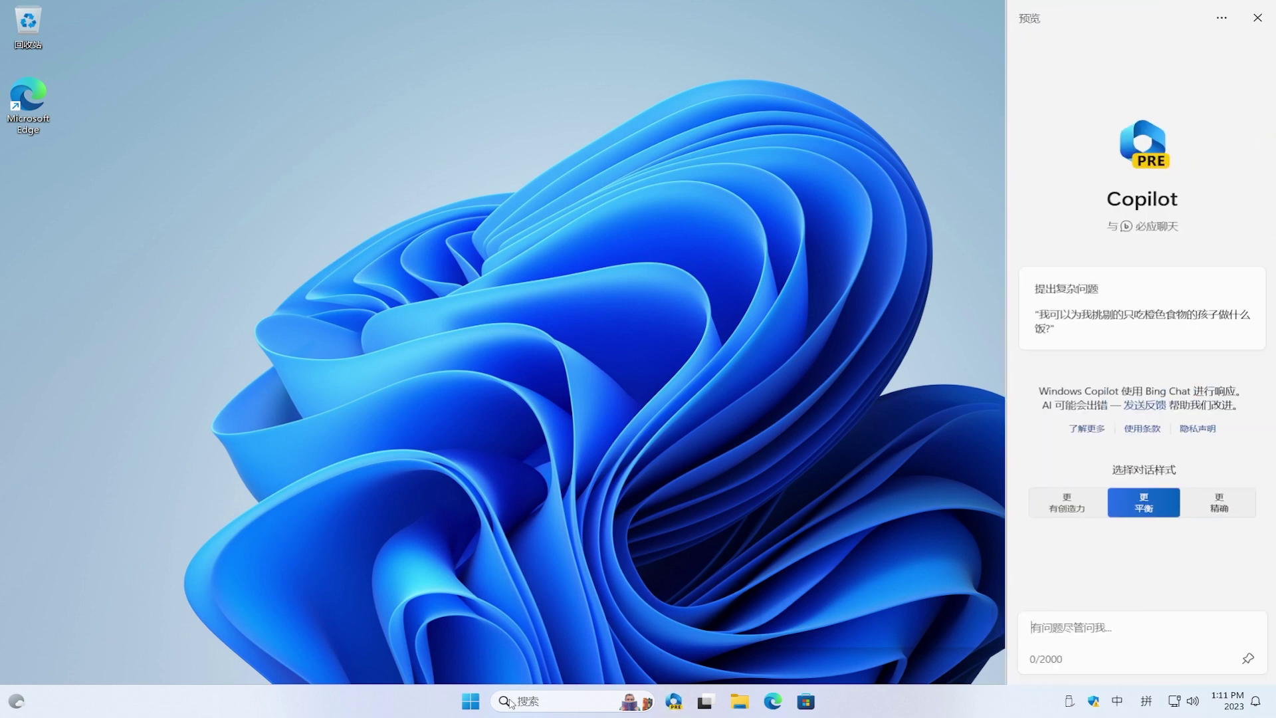
left_click(471, 701)
left_click(826, 296)
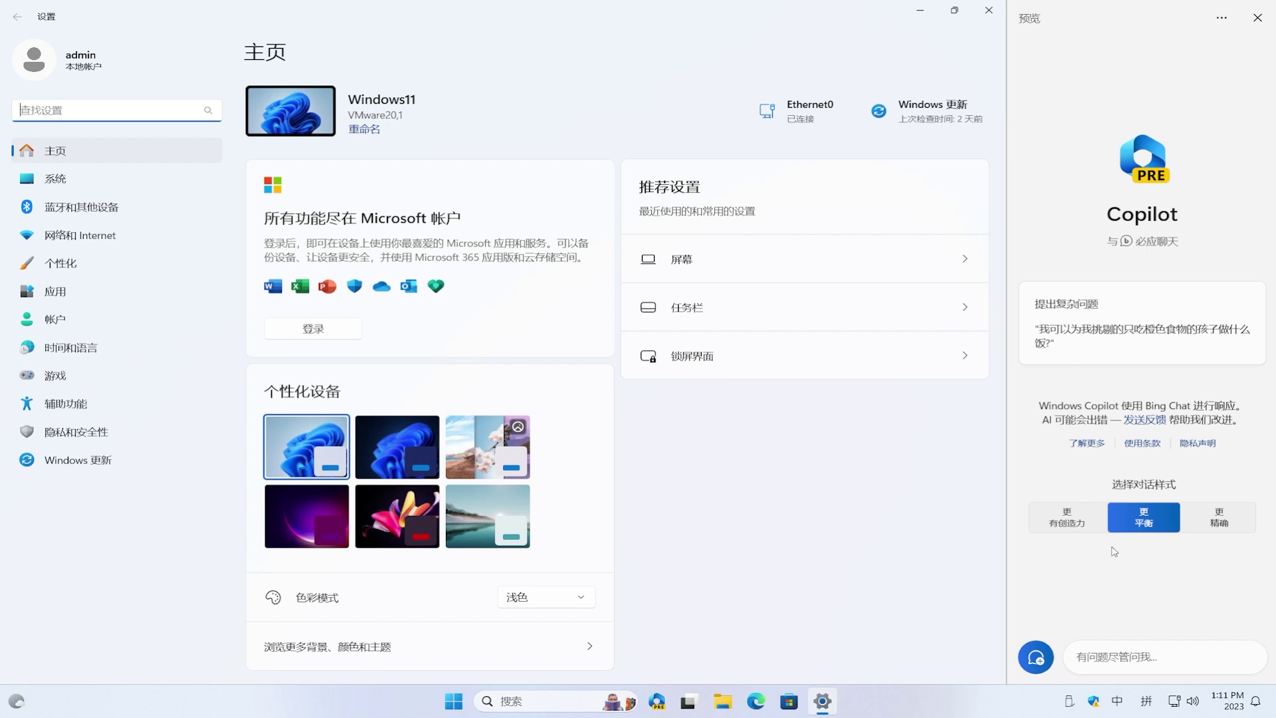
Send the message 你好 to Copilot in its chat box
left_click(1157, 651)
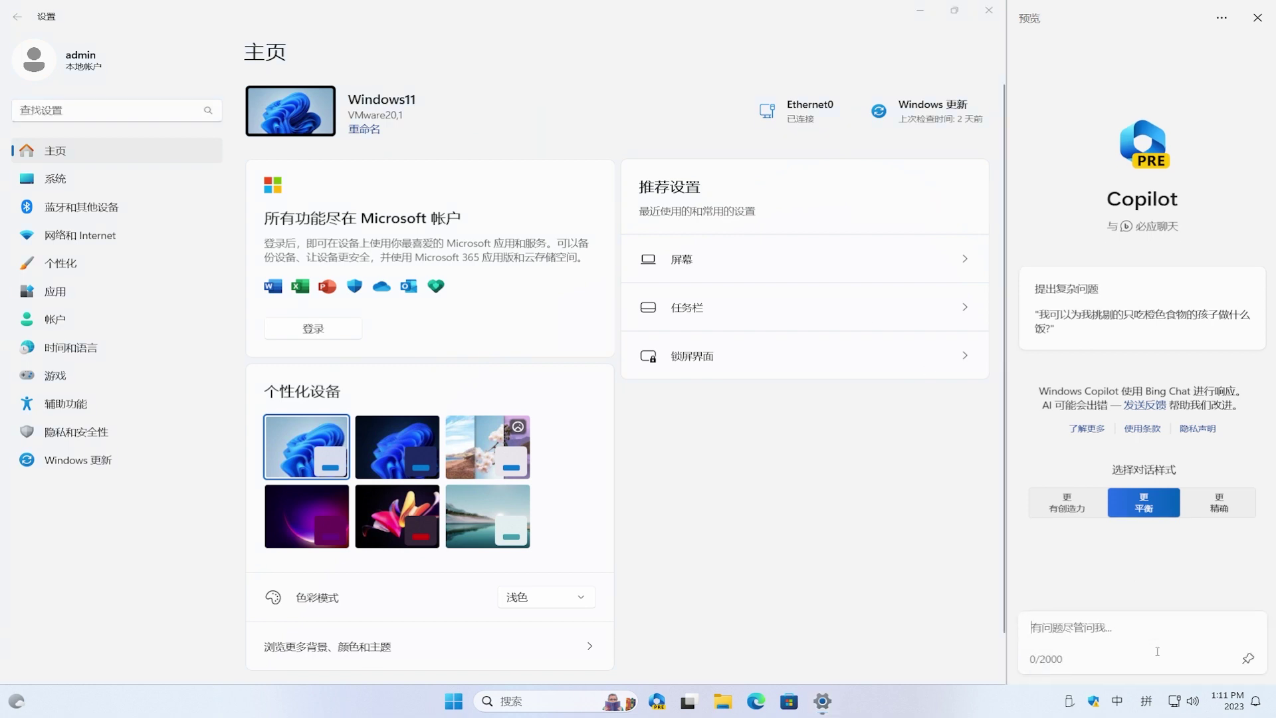
type("nih")
key("space")
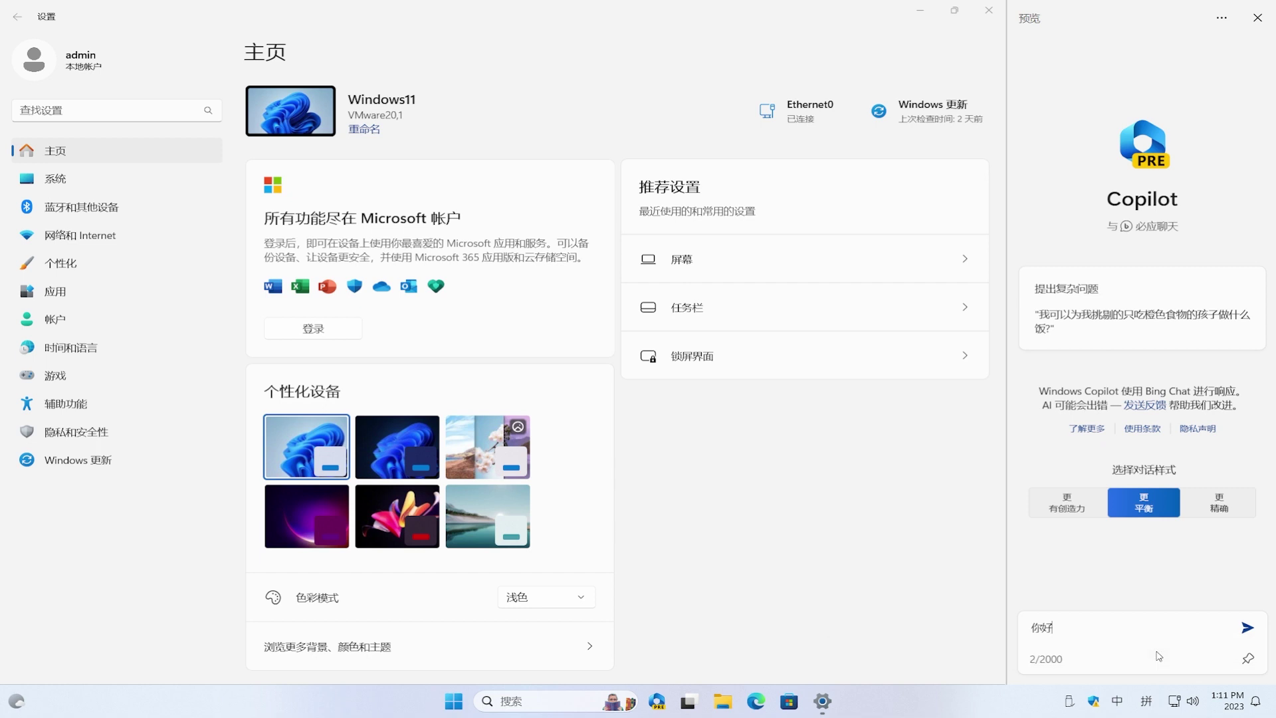
key("Return")
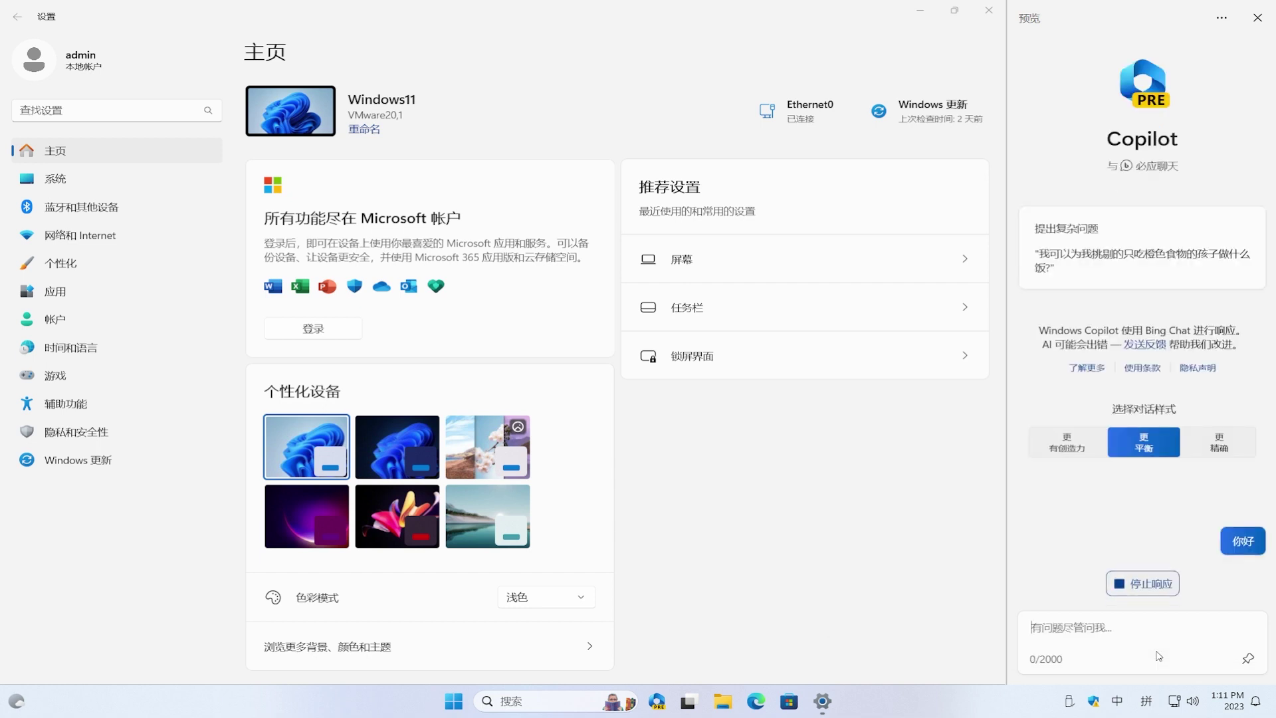